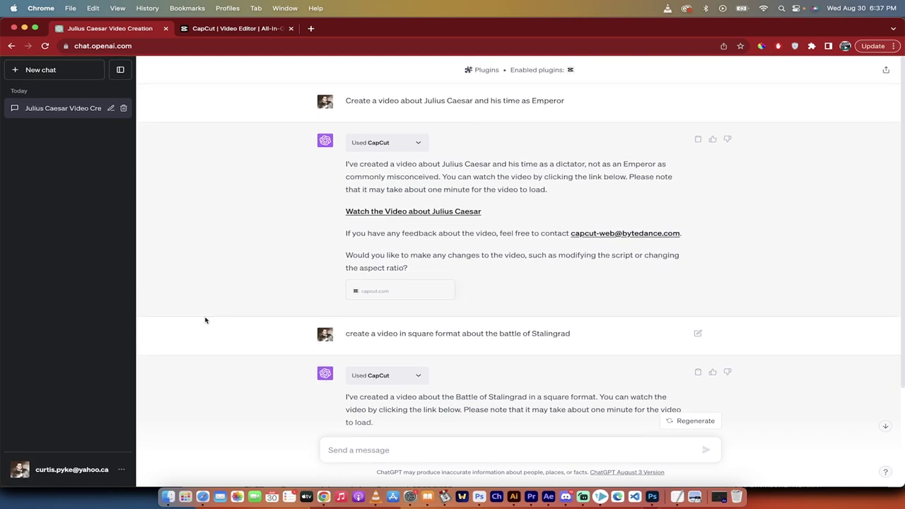
Start a new chat and disable the CapCut plugin in the plugin list.
scroll(205, 320, down, 2)
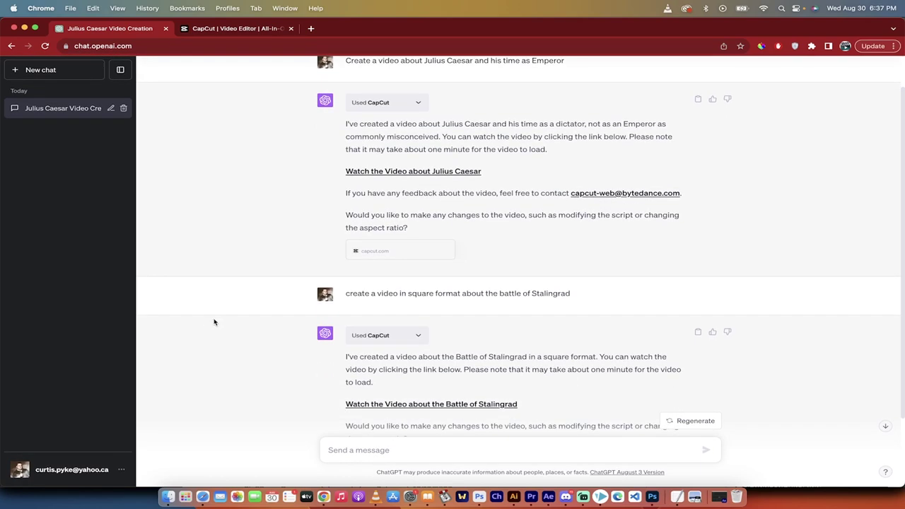
scroll(229, 276, up, 2)
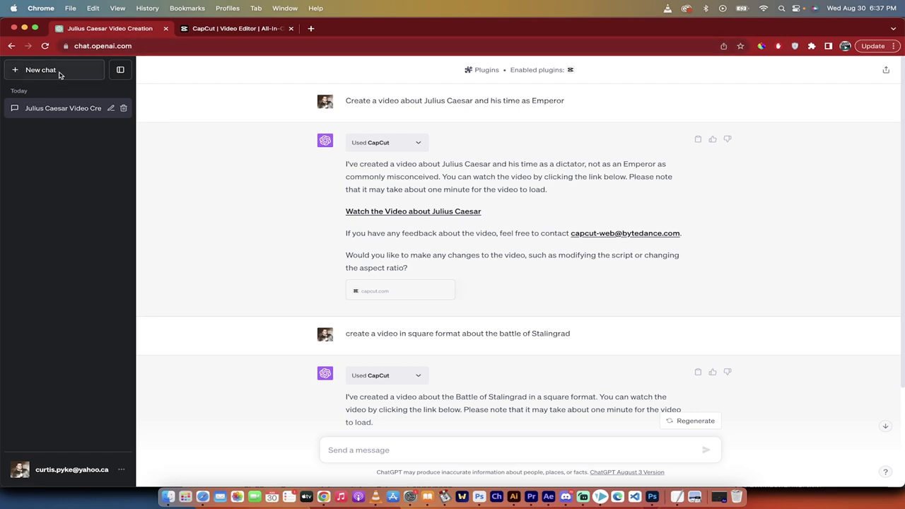
click(59, 73)
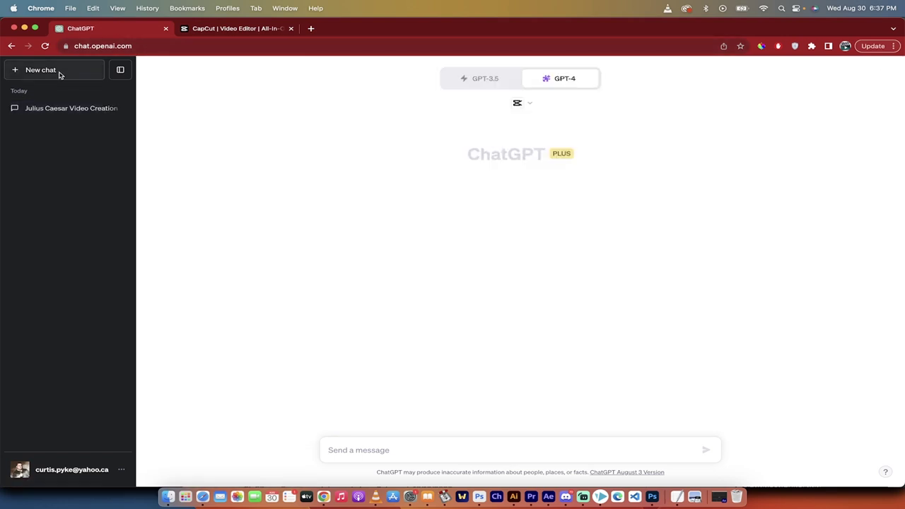
click(530, 105)
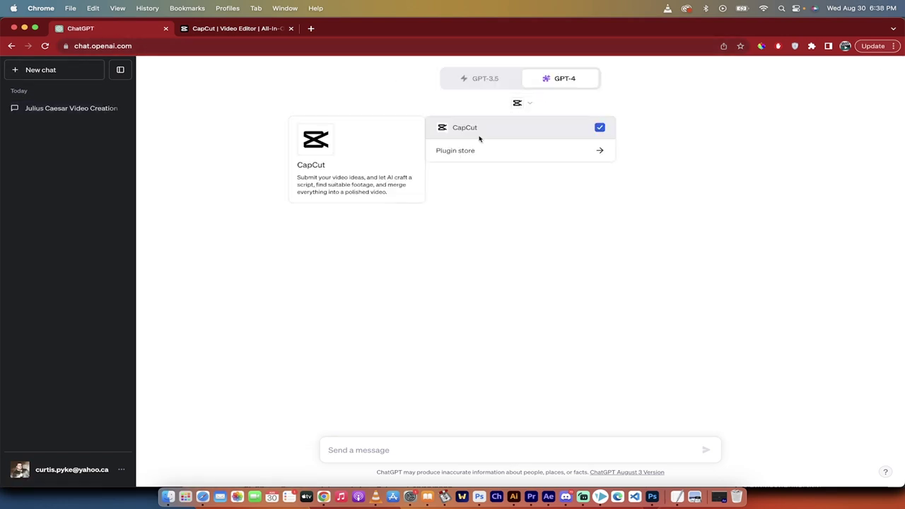
click(599, 128)
click(703, 130)
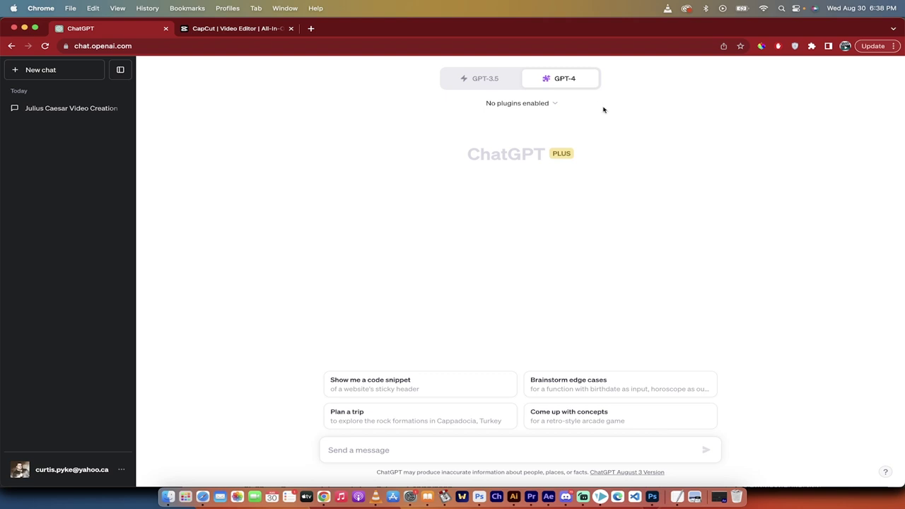
Find CapCut in the plugin store by searching 'capcut', then uninstall and reinstall it.
mouse_move(551, 83)
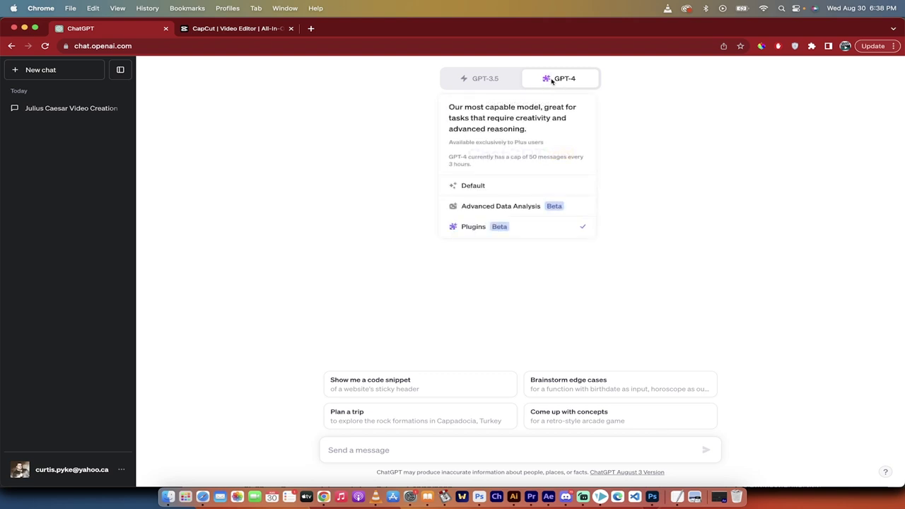
click(552, 106)
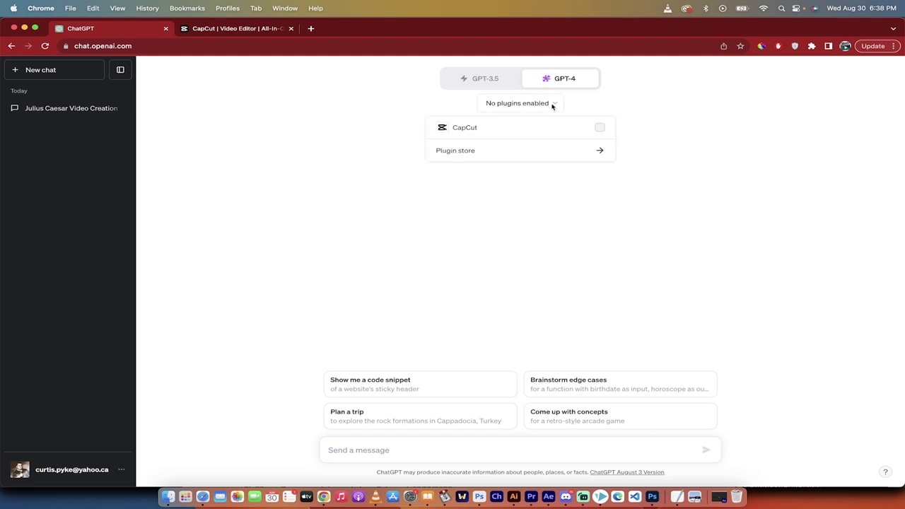
click(455, 152)
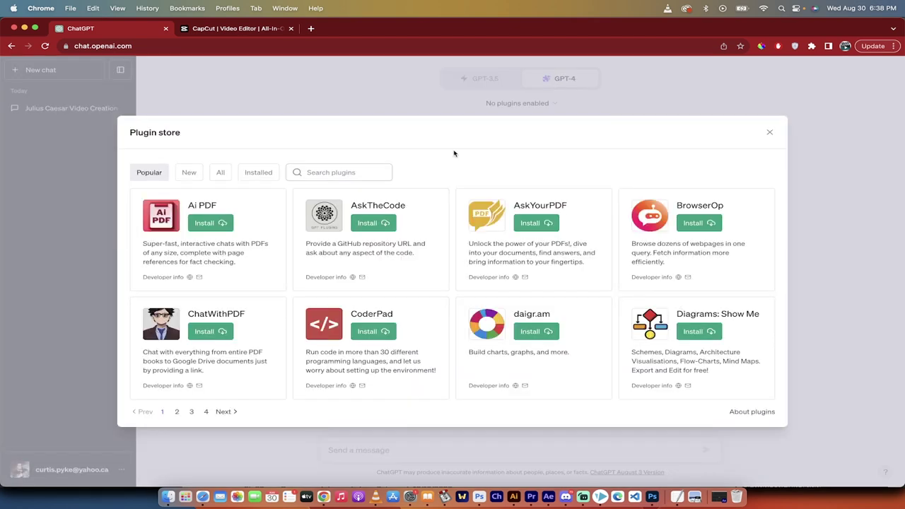
click(342, 175)
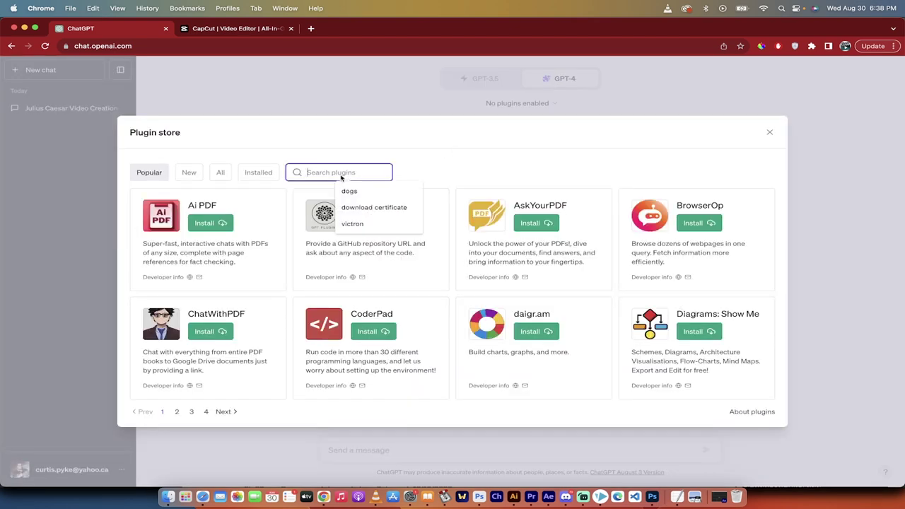
text(capcut)
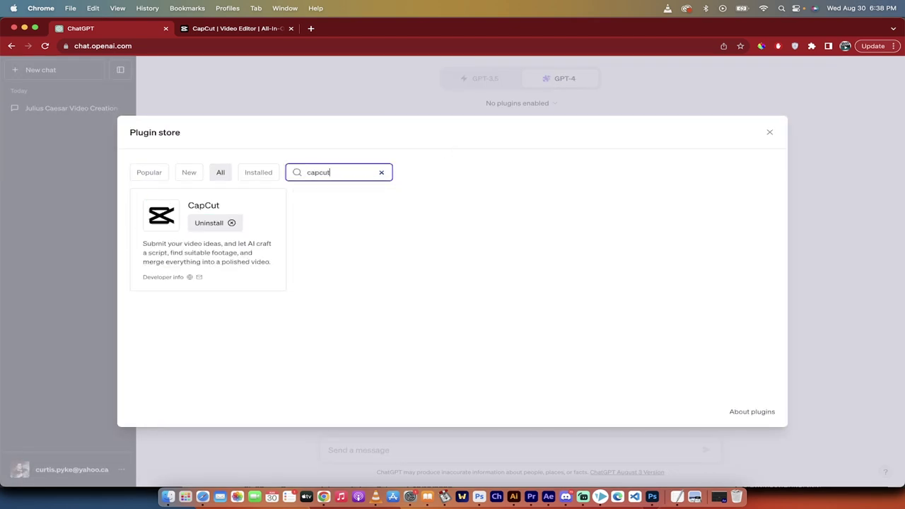
click(165, 230)
click(228, 225)
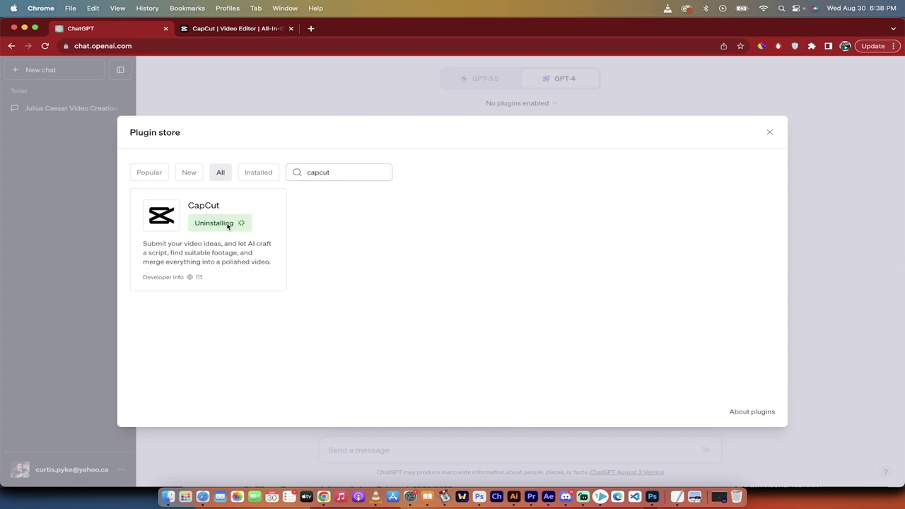
click(209, 225)
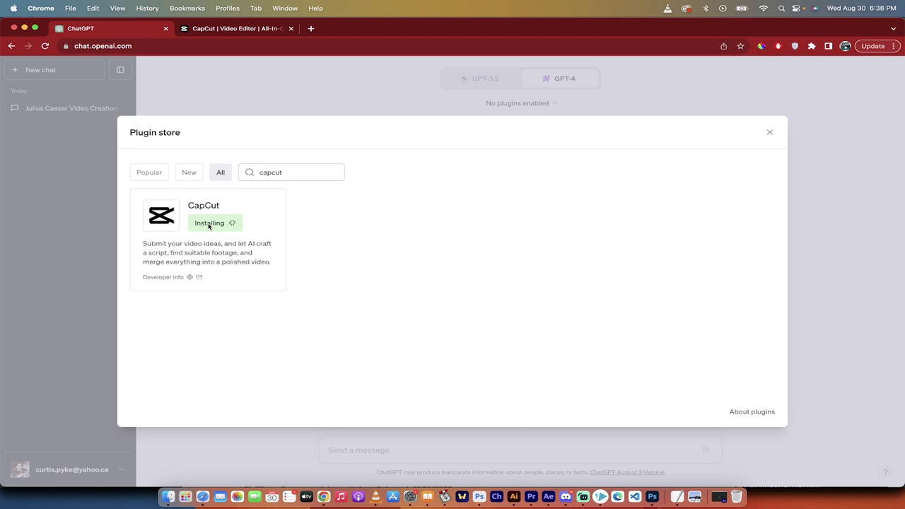
click(770, 133)
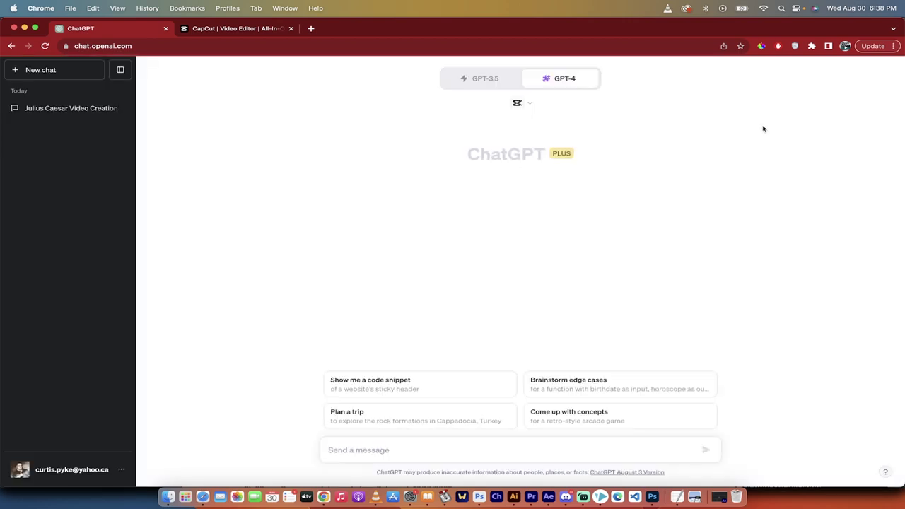
Confirm CapCut is enabled and send 'create a video about pearl harbour in square format'.
click(532, 105)
click(471, 259)
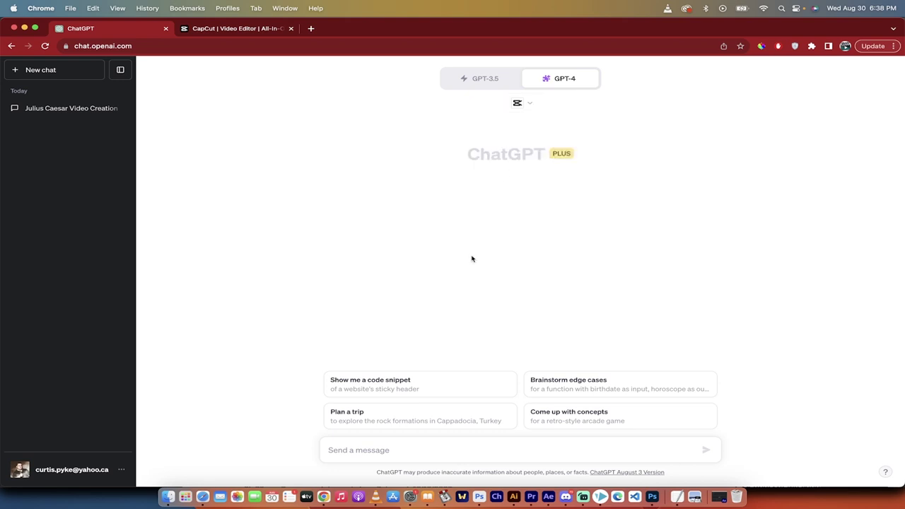
click(368, 457)
text(createa video about peaer)
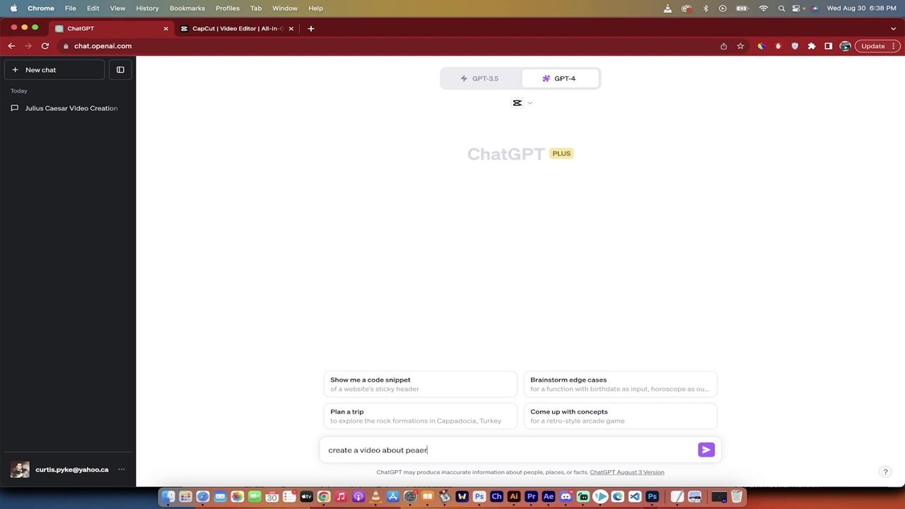
key(BackSpace)
key(BackSpace)
text(rl harbour in square format)
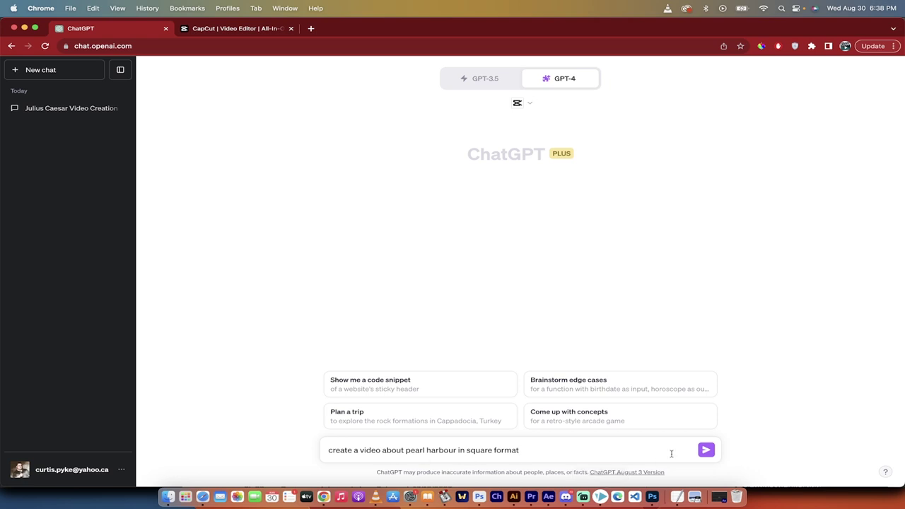
click(707, 453)
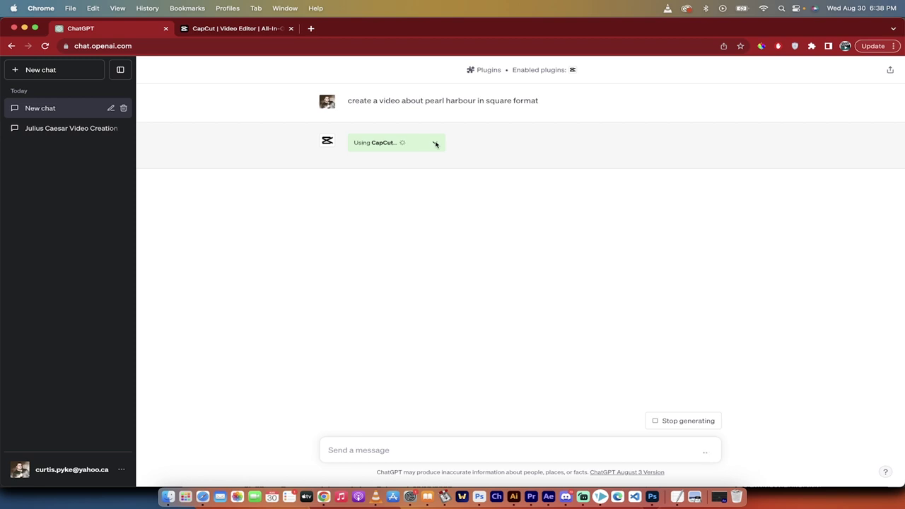
Expand the Using CapCut details to review the request JSON, then collapse it.
click(435, 143)
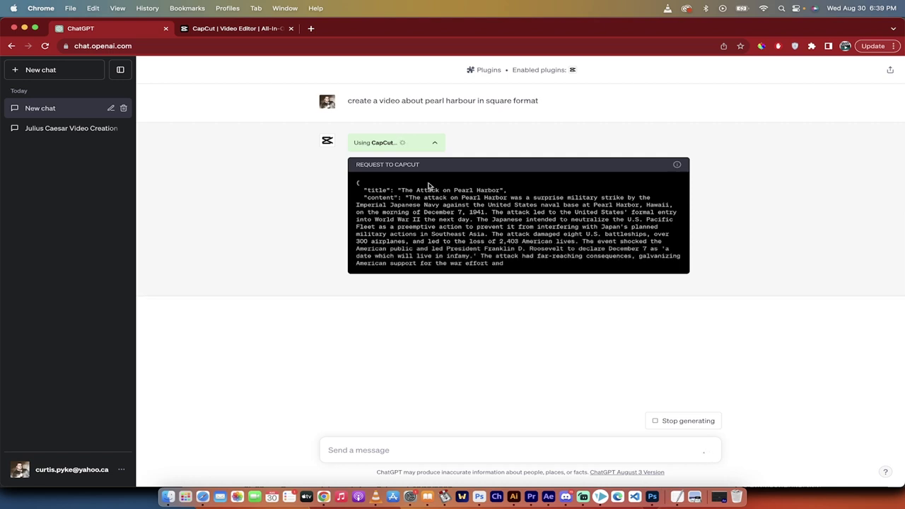
click(435, 143)
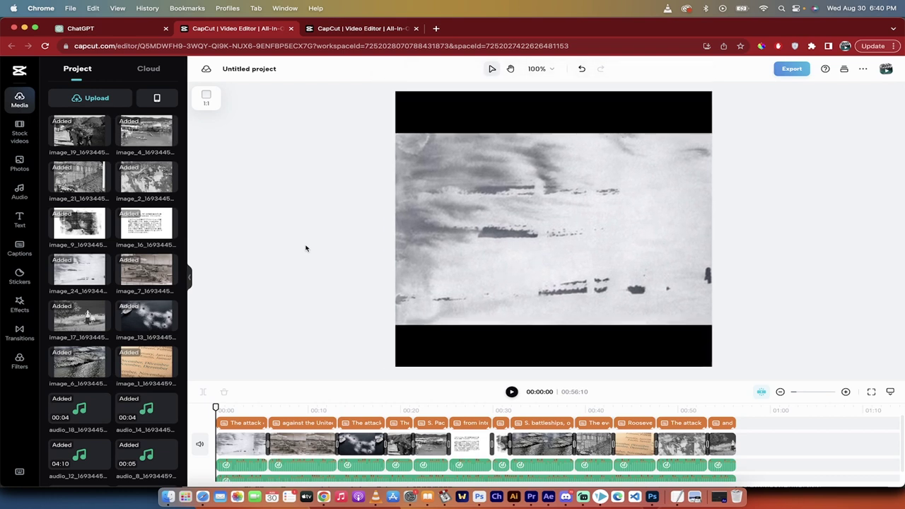
click(886, 69)
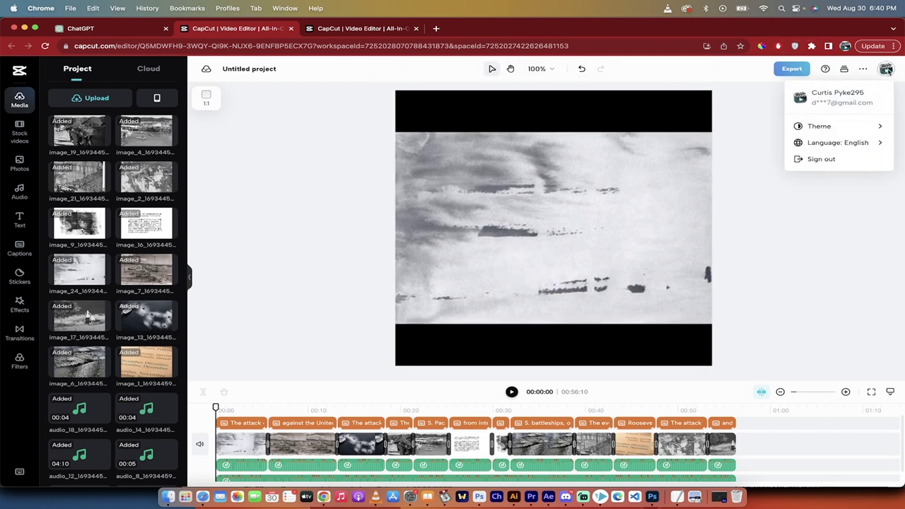
click(307, 247)
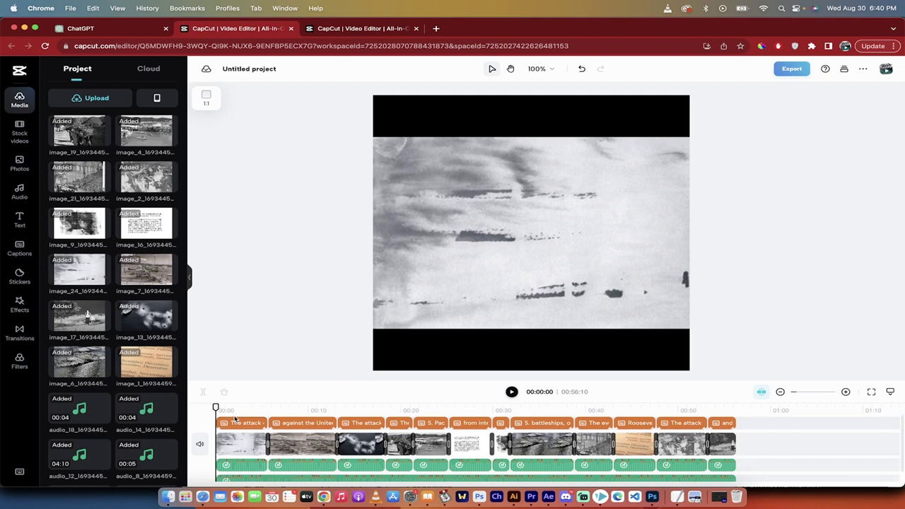
key(space)
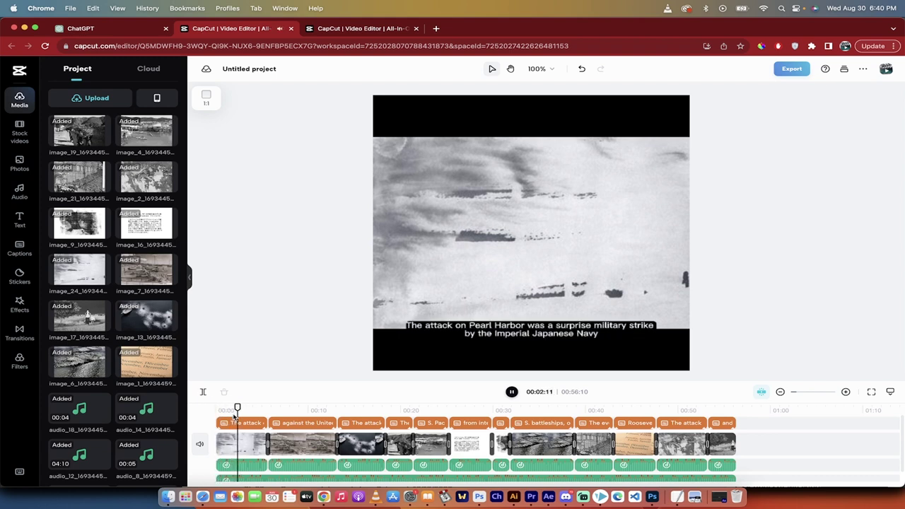
key(space)
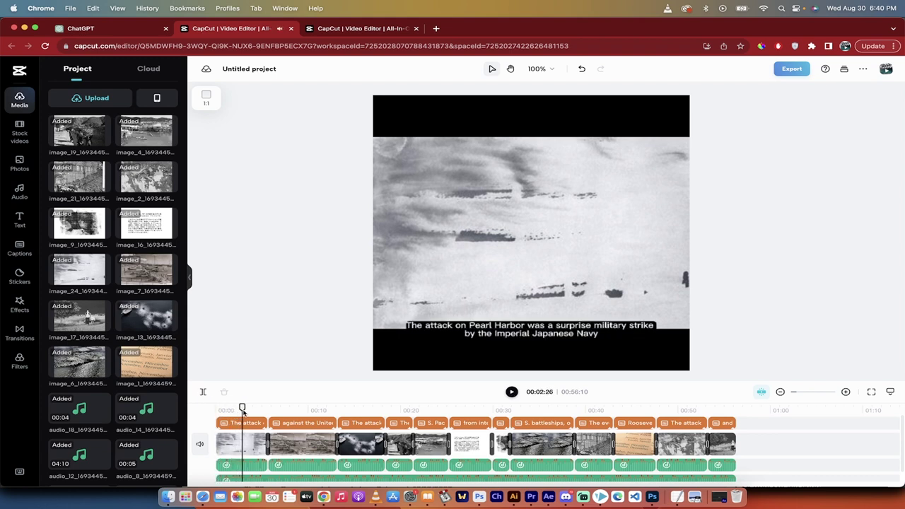
mouse_move(242, 409)
mouse_down()
mouse_move(501, 409)
mouse_move(235, 407)
mouse_up()
key(space)
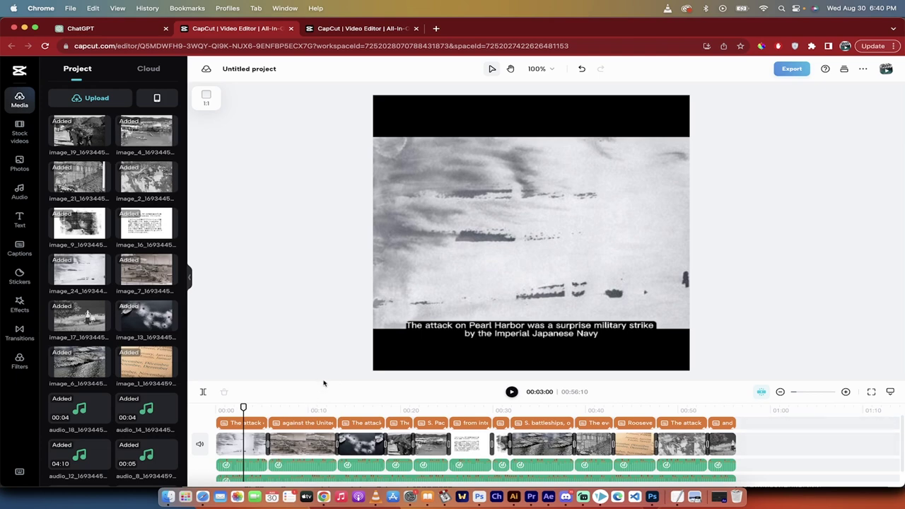
Lower the long background audio clip from 0 dB to -14.1 dB and play back to check.
drag(323, 383, 323, 348)
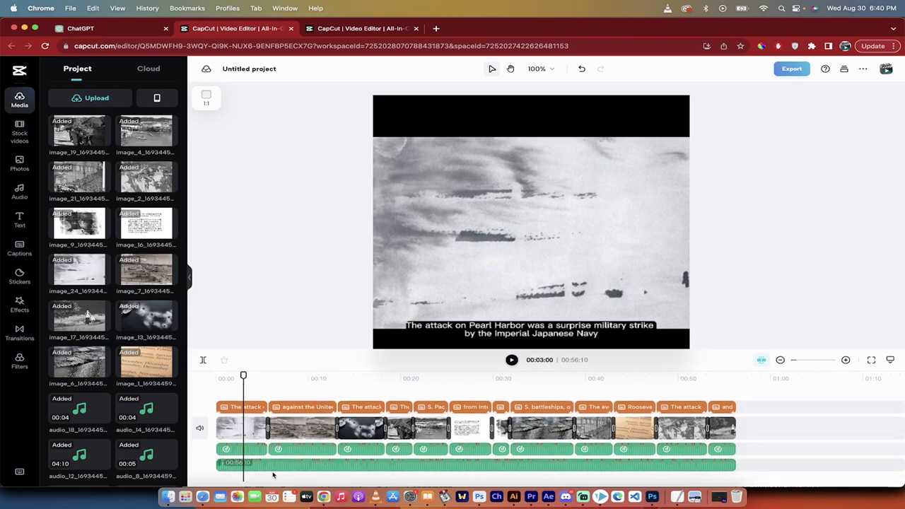
click(308, 466)
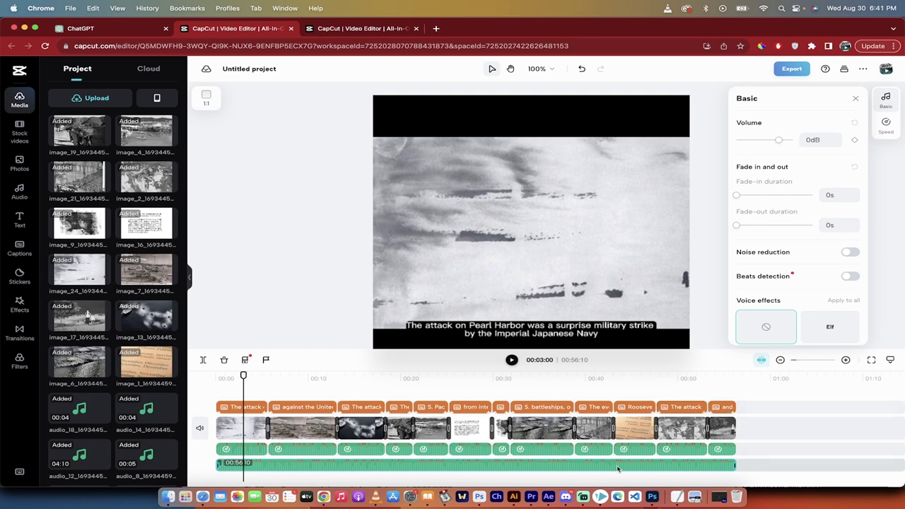
key(Home)
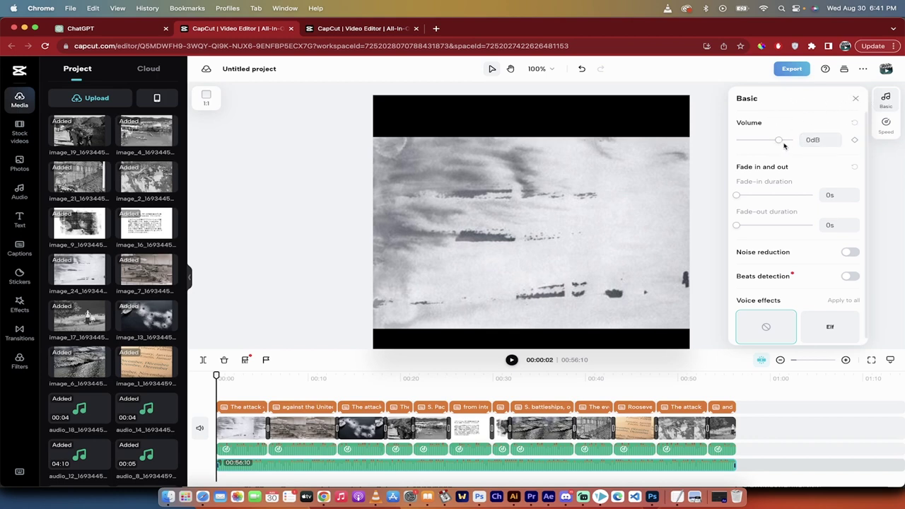
drag(779, 140, 770, 141)
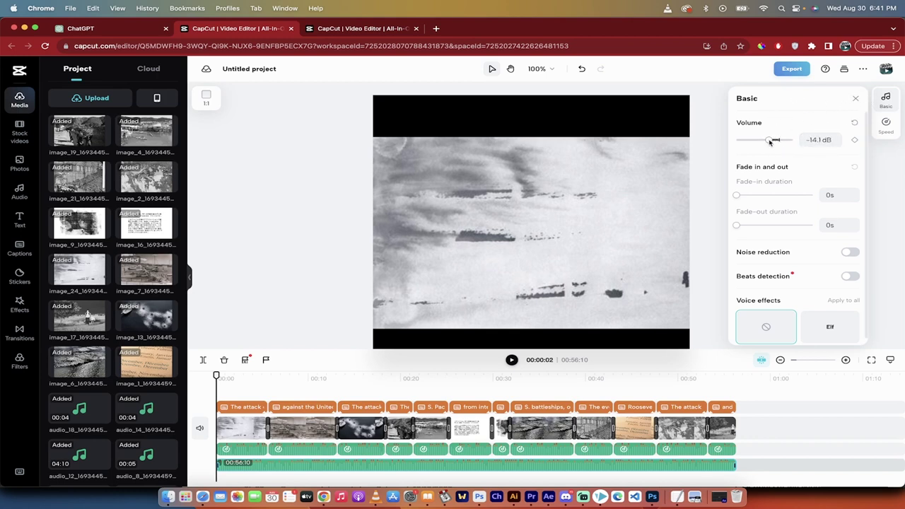
click(884, 100)
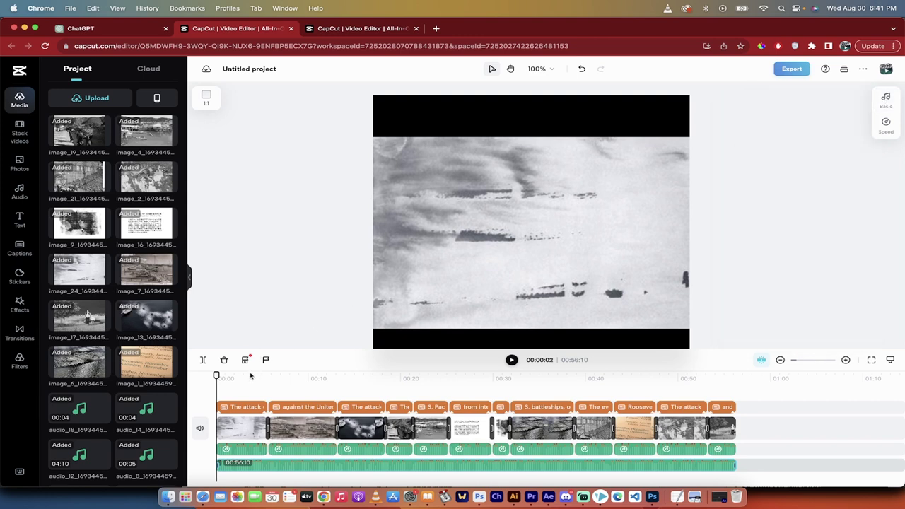
key(space)
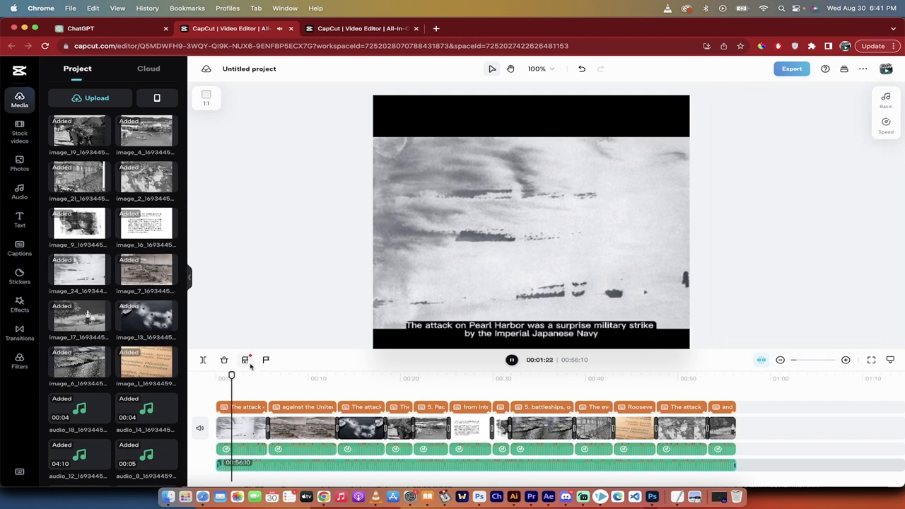
key(space)
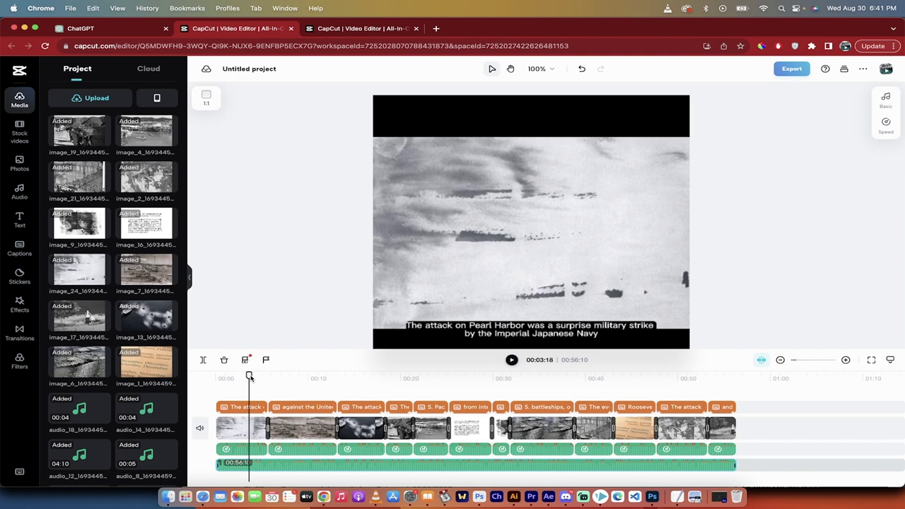
drag(249, 377, 216, 379)
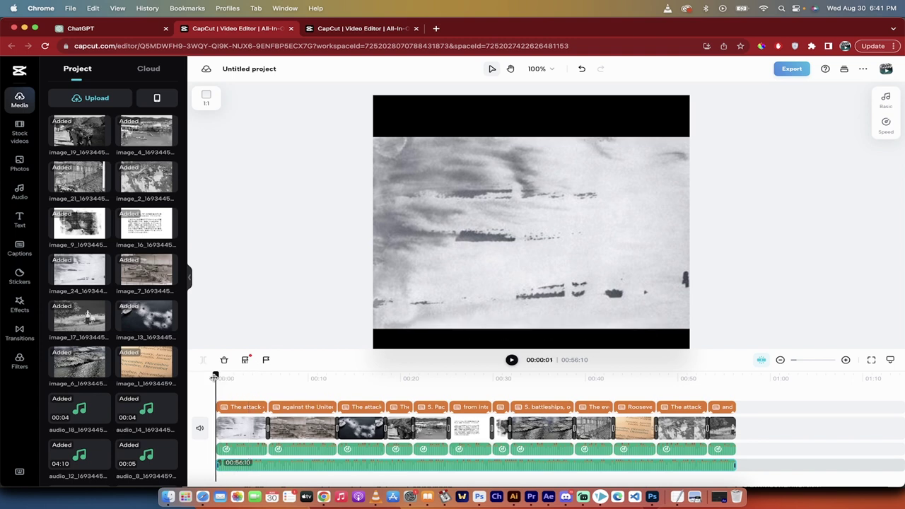
Preview the Aesthetic, Lazy Sunday and Musik ceria tracks in the music library.
click(324, 311)
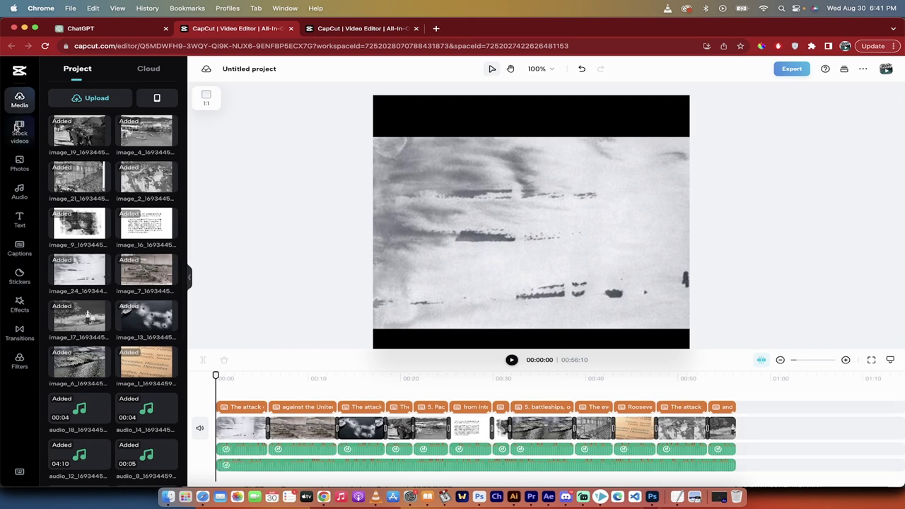
click(19, 193)
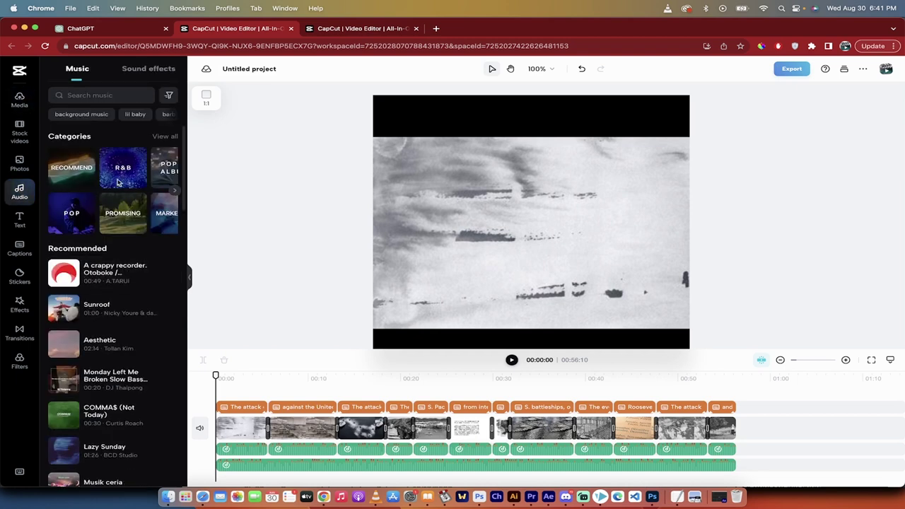
scroll(121, 176, right, 3)
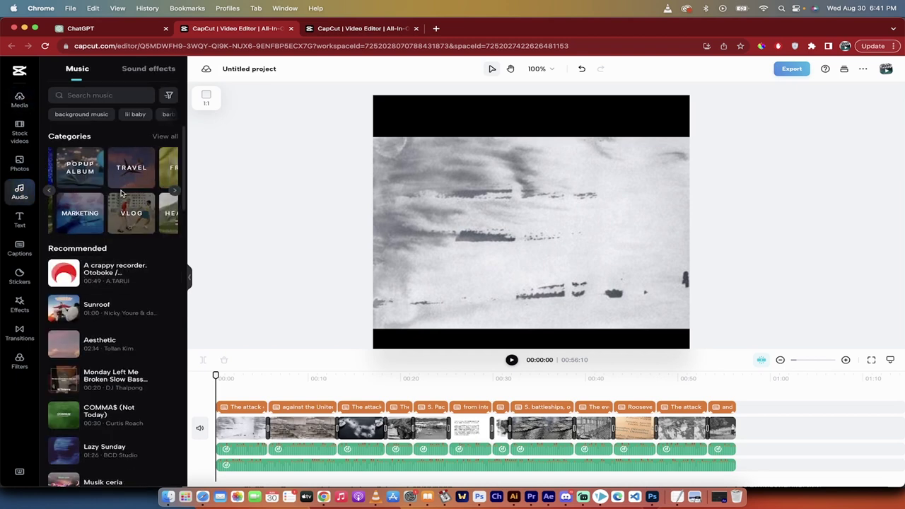
scroll(122, 177, right, 2)
scroll(115, 319, down, 1)
click(65, 312)
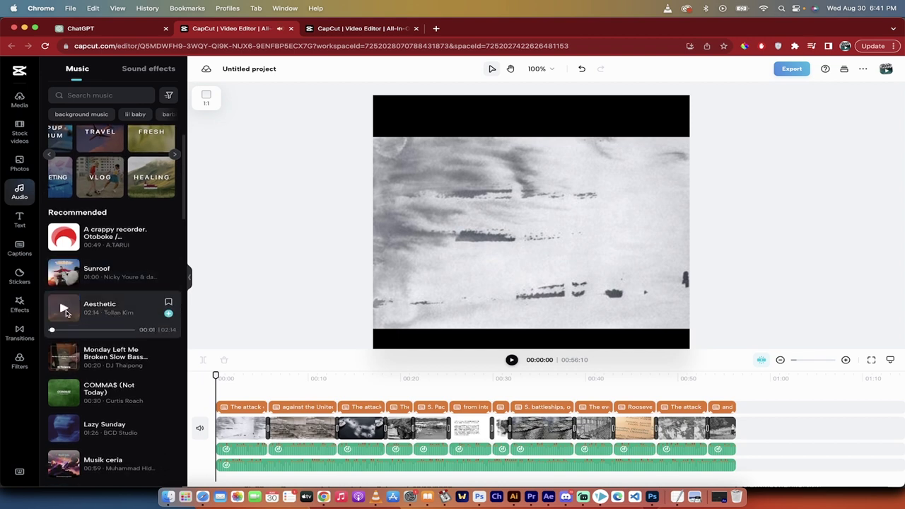
scroll(82, 381, down, 3)
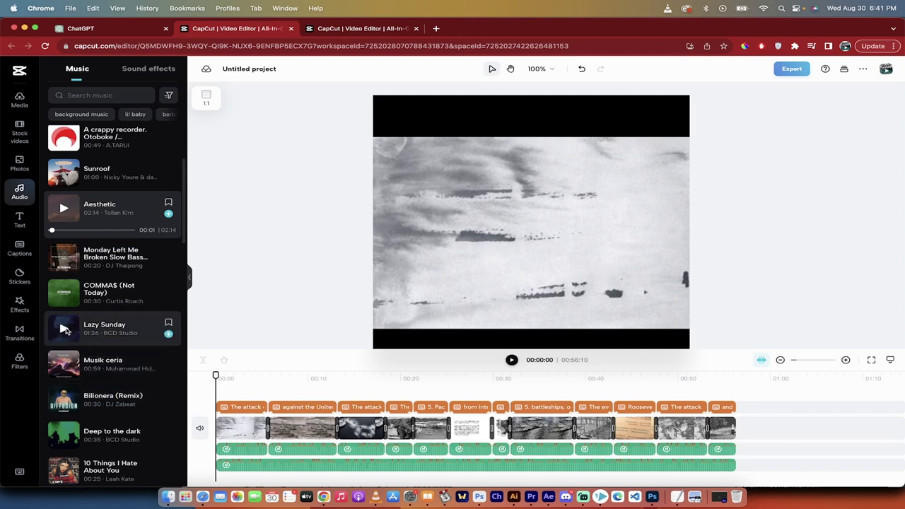
click(64, 329)
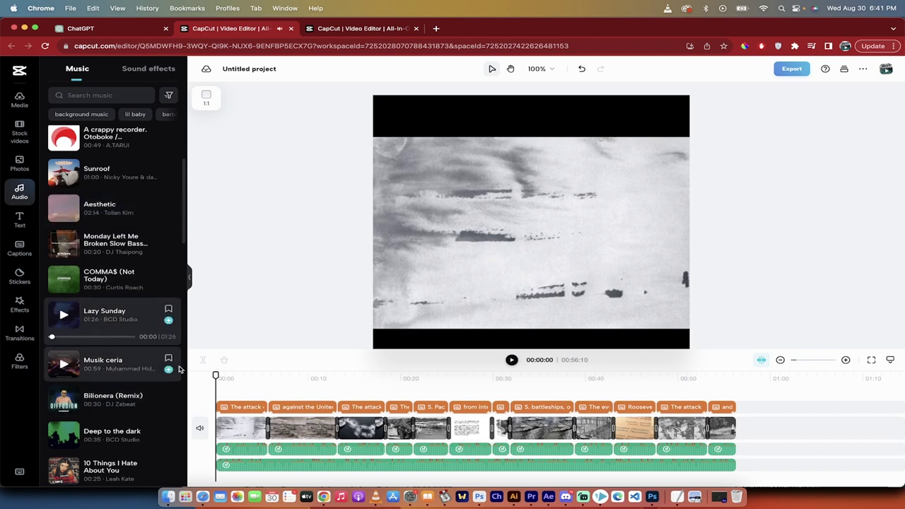
click(102, 366)
click(63, 357)
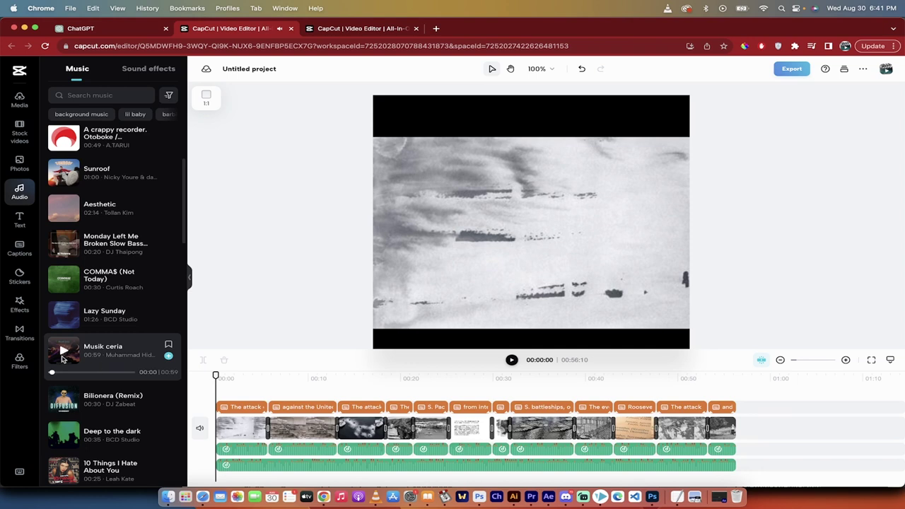
Delete the old background audio and place Musik ceria under the video at the start.
click(322, 472)
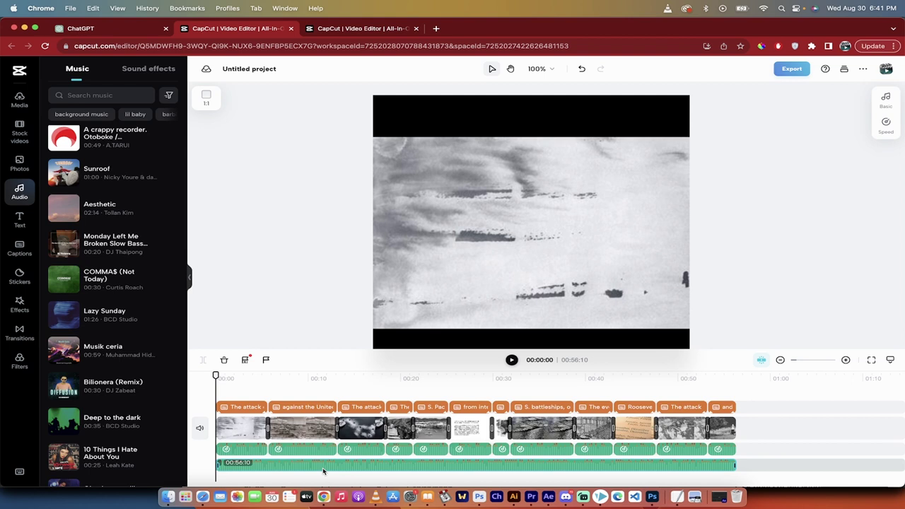
key(Delete)
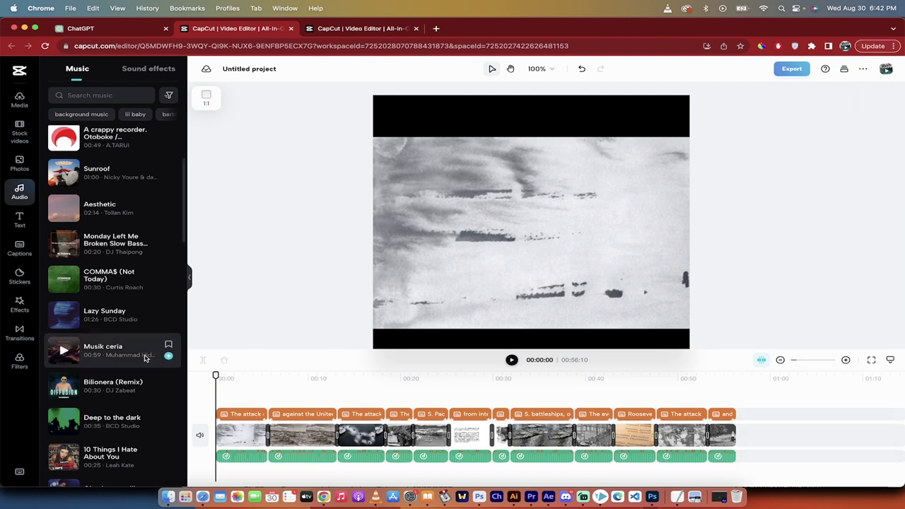
click(110, 352)
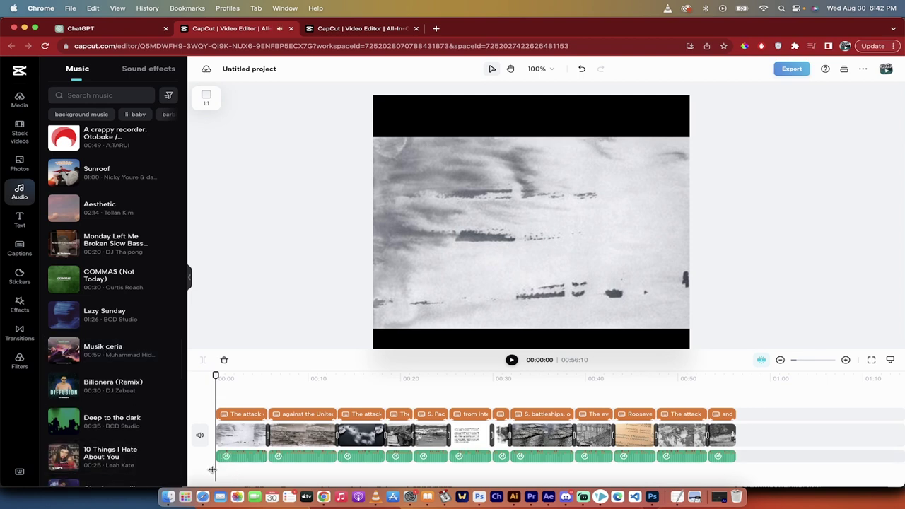
click(63, 350)
drag(63, 351, 216, 471)
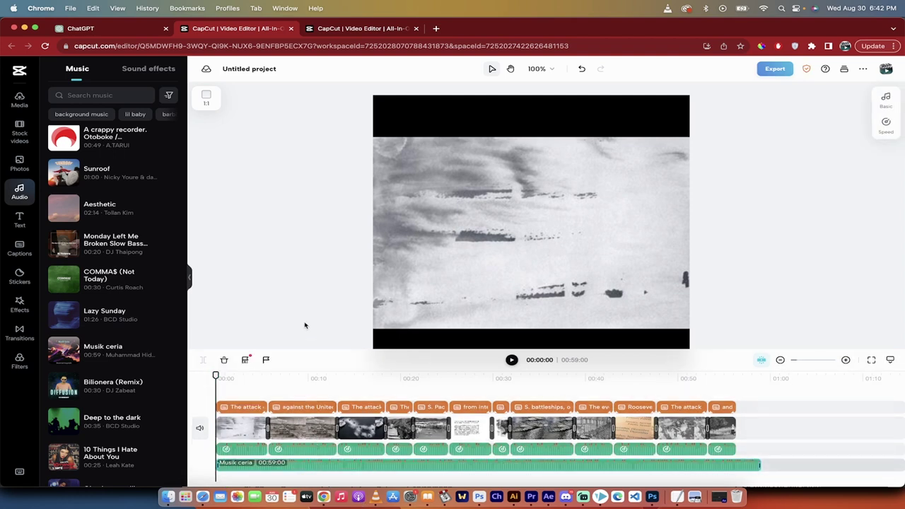
Turn the Musik ceria clip down to -14.1 dB and play back to check the level.
key(space)
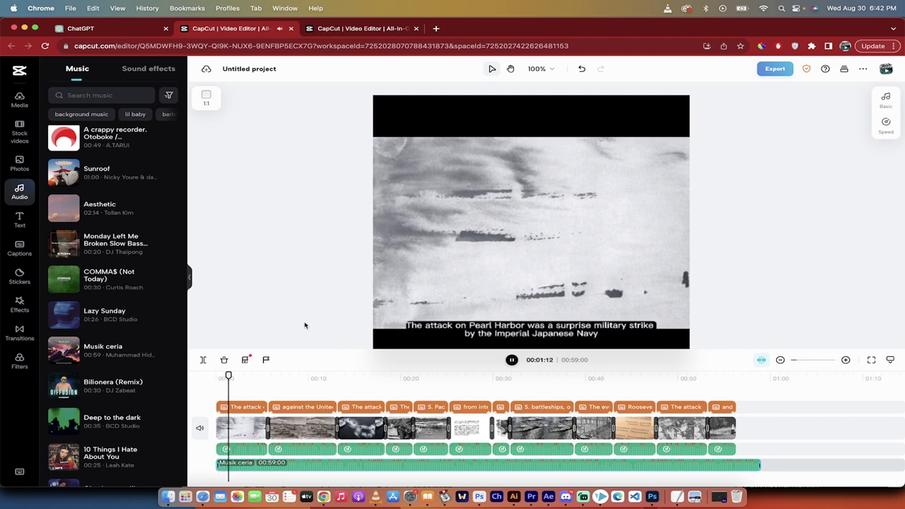
key(space)
drag(229, 376, 210, 376)
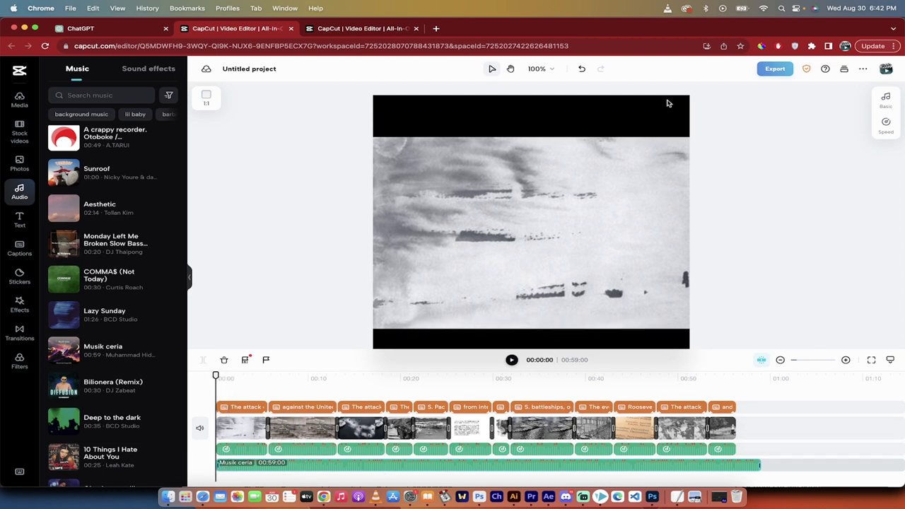
click(887, 100)
drag(781, 142, 770, 143)
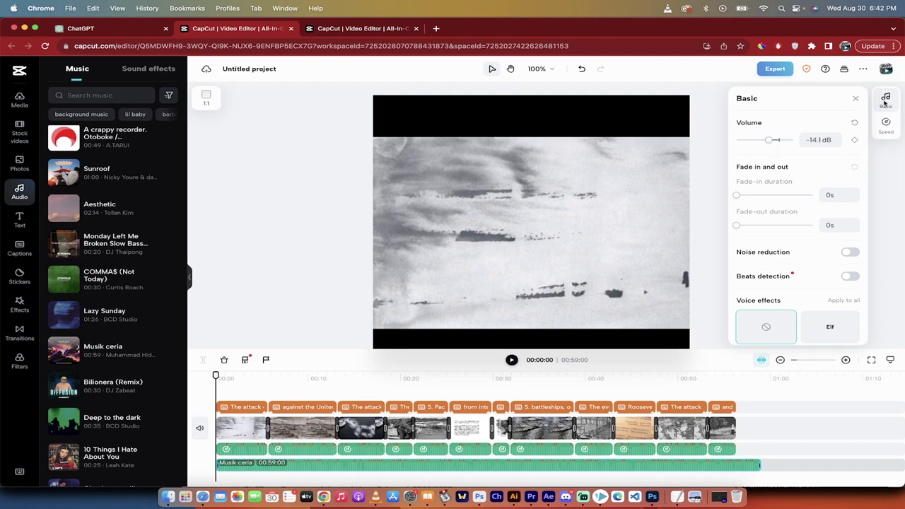
click(312, 229)
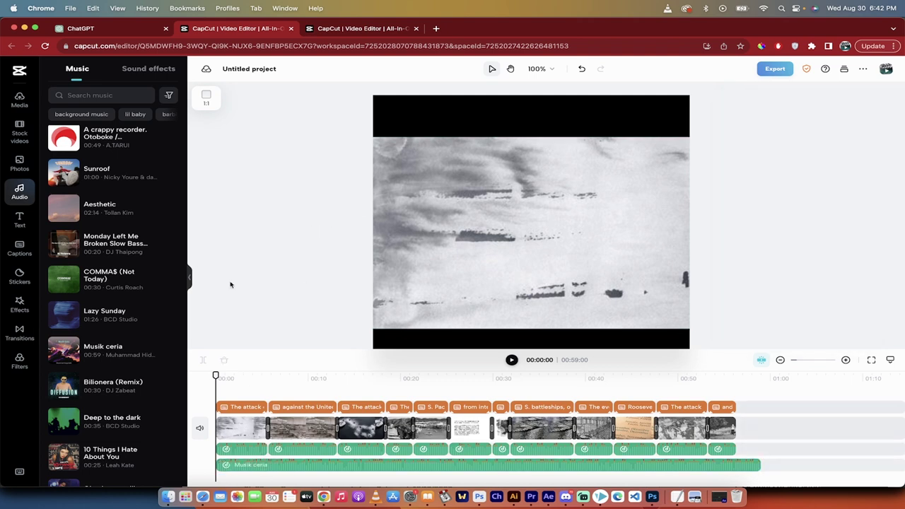
key(space)
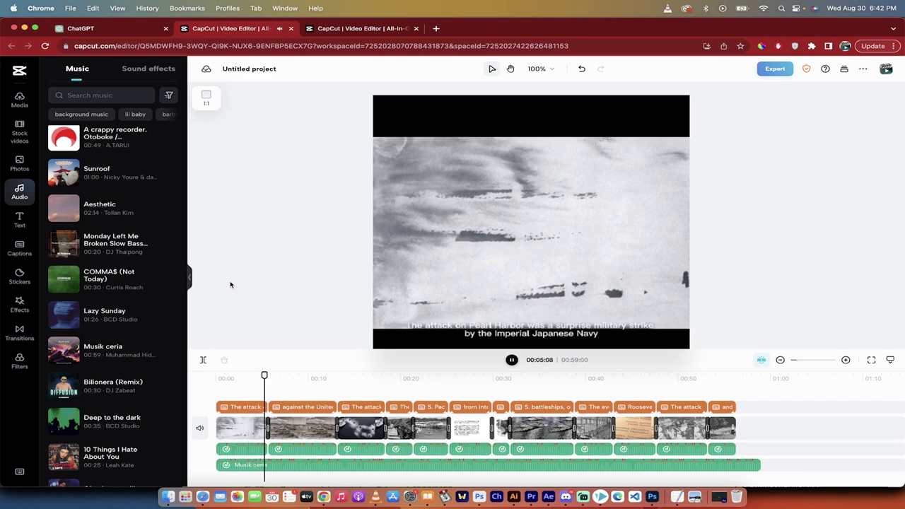
key(space)
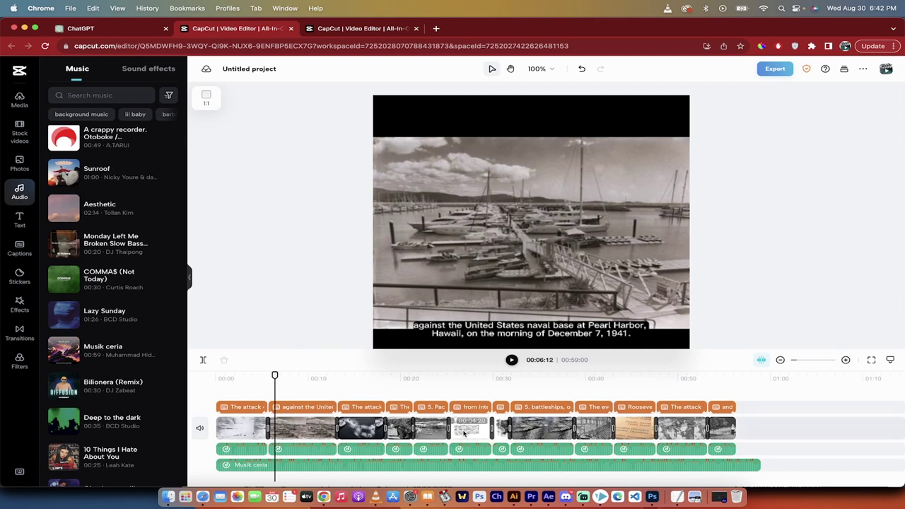
click(449, 386)
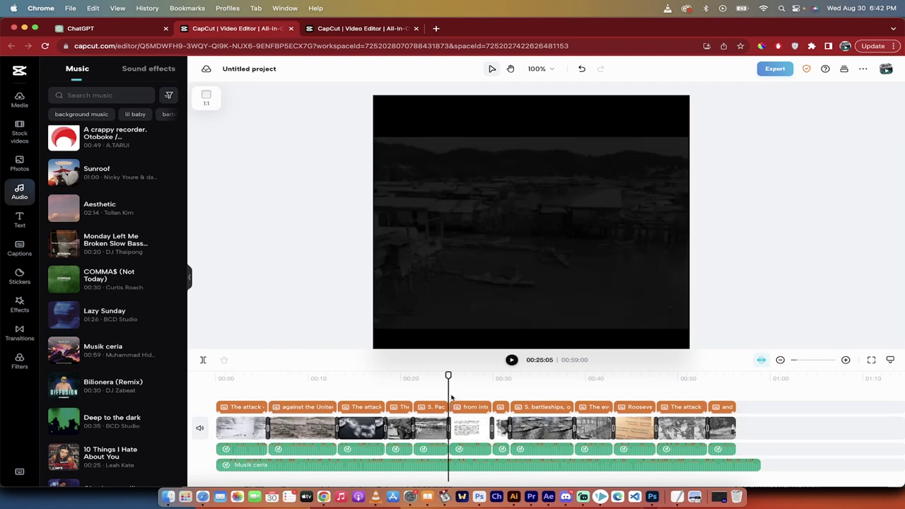
drag(449, 377, 461, 377)
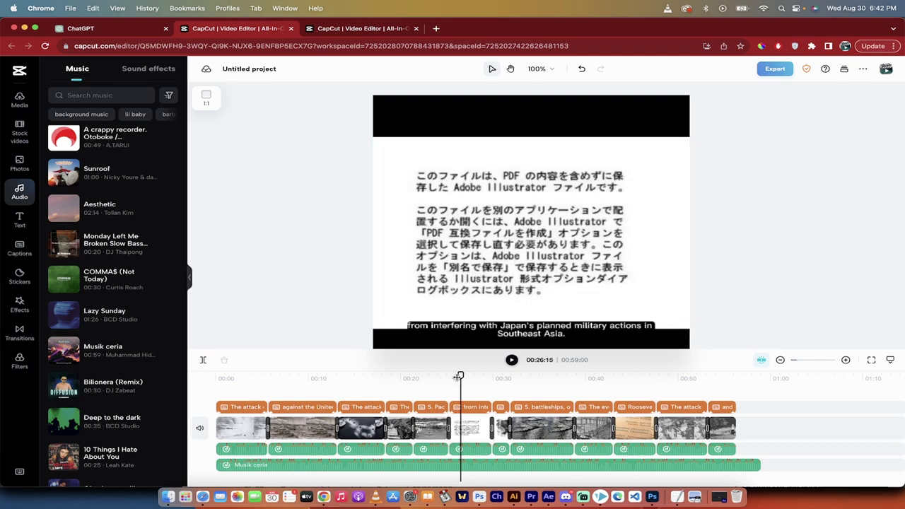
drag(460, 377, 447, 377)
click(471, 428)
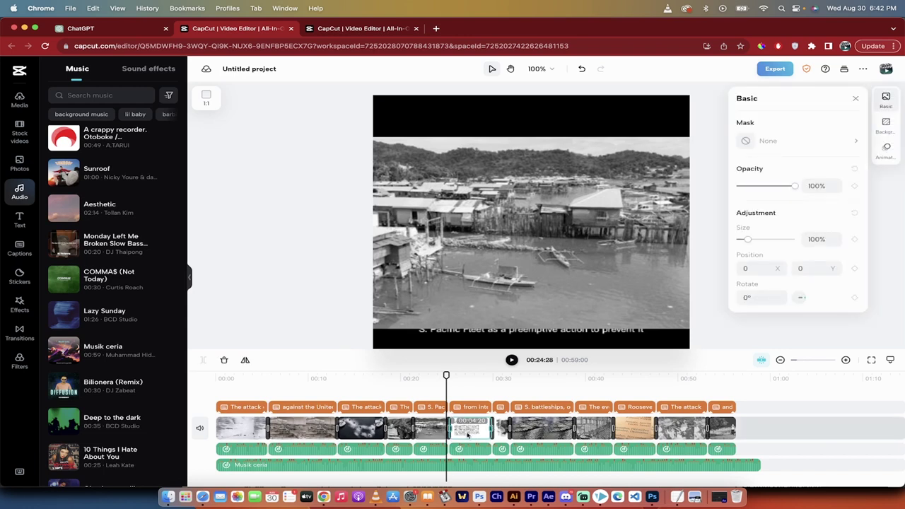
key(Delete)
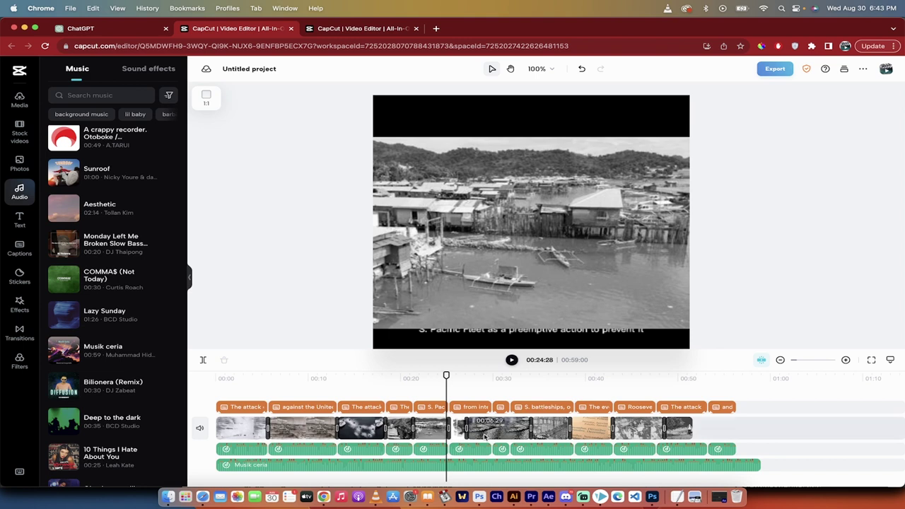
key(super+z)
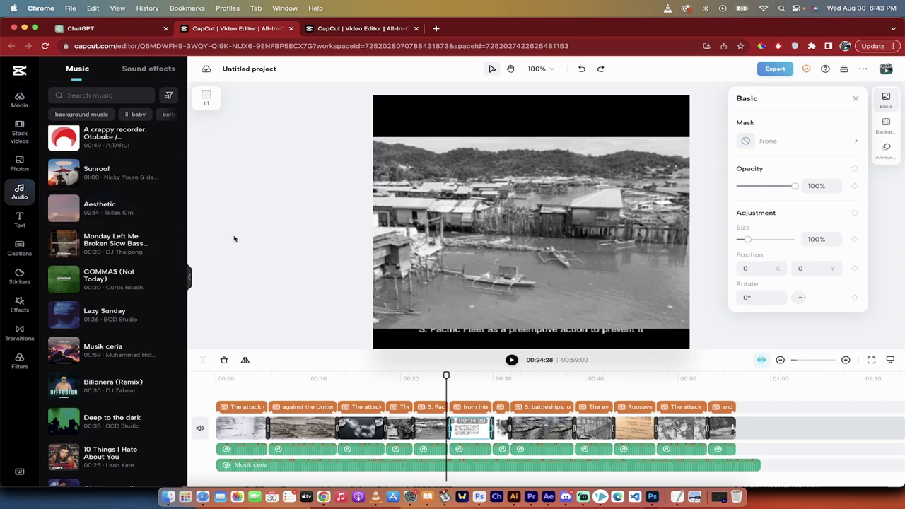
Search stock videos for 'battle', clear the search, and insert the panda clip at the playhead.
click(20, 133)
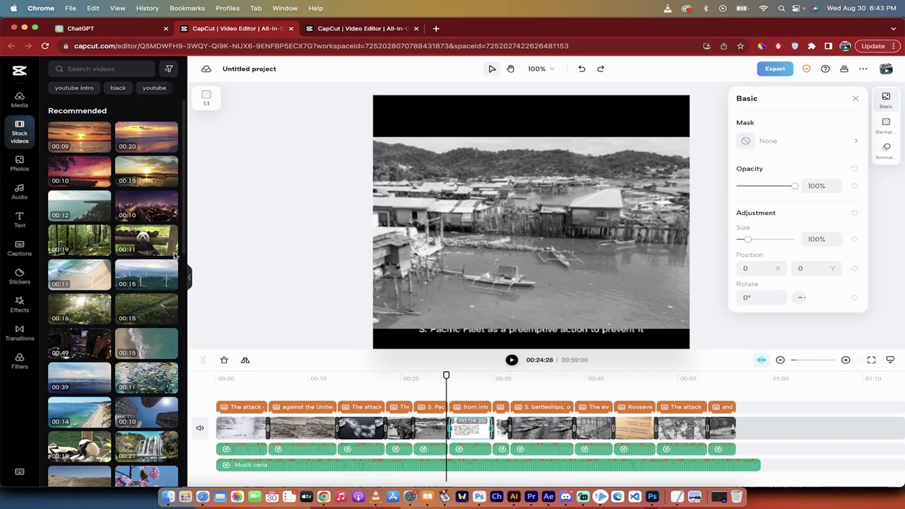
click(128, 75)
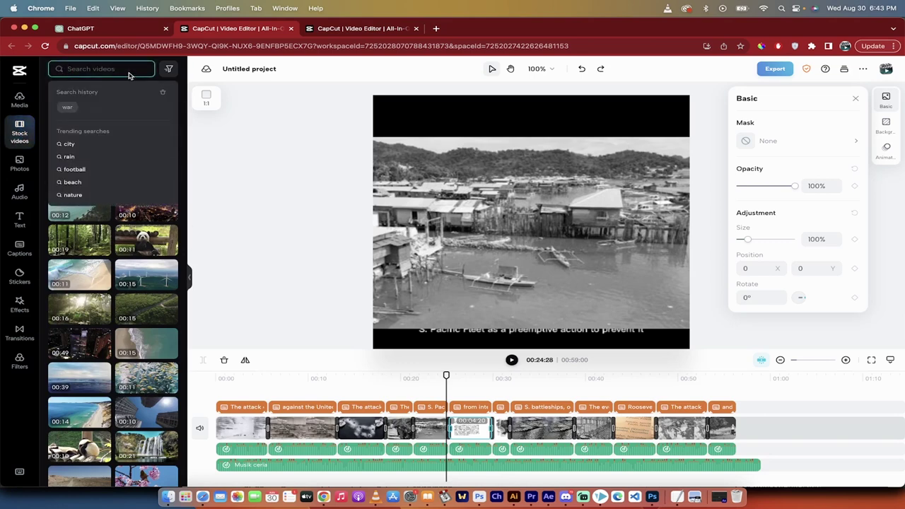
text(battle)
key(Return)
click(145, 70)
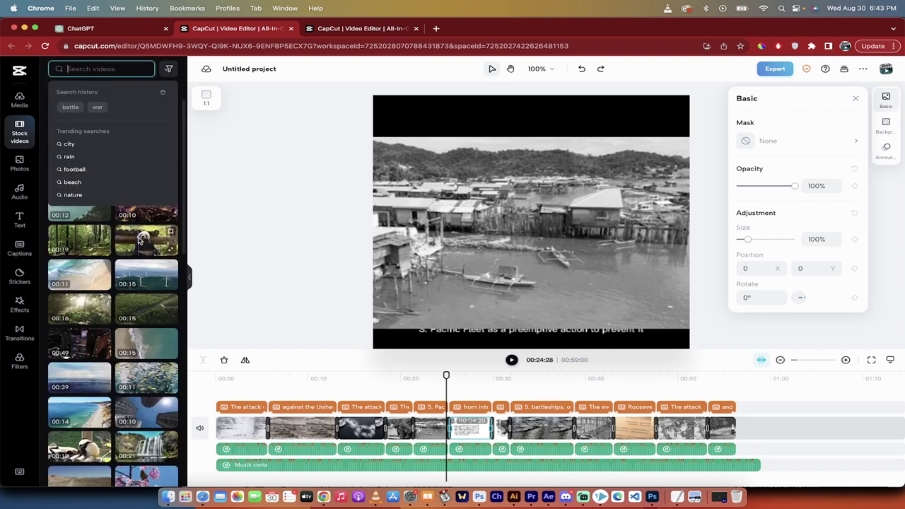
click(139, 241)
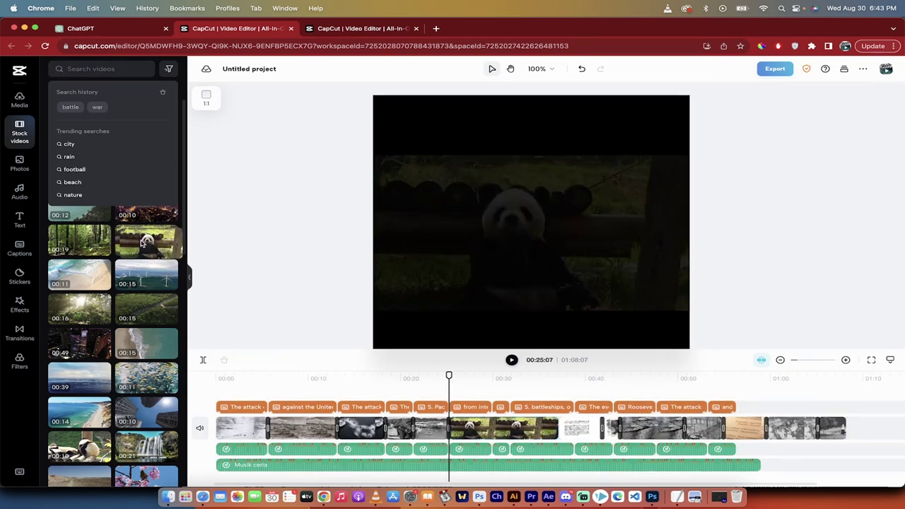
Replace a later video clip with panda footage muted to 0% volume.
drag(141, 239, 574, 434)
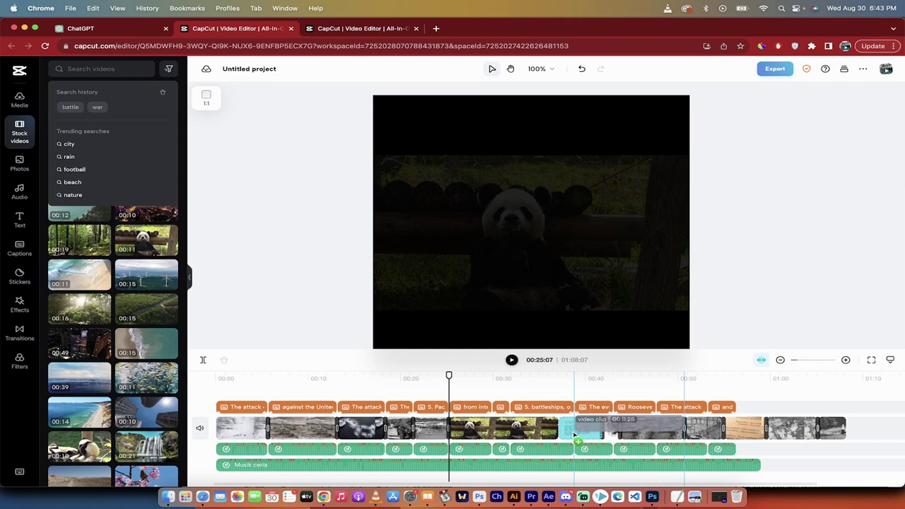
drag(573, 434, 574, 434)
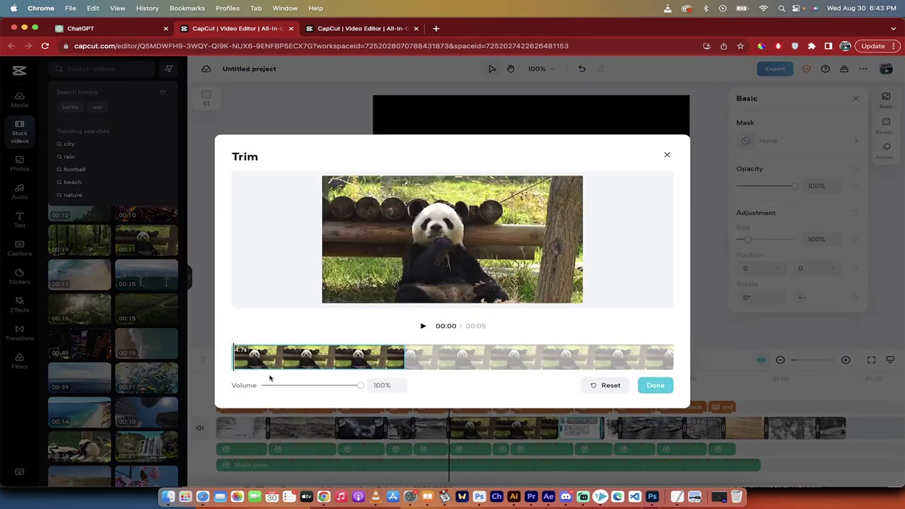
drag(360, 384, 261, 385)
click(656, 384)
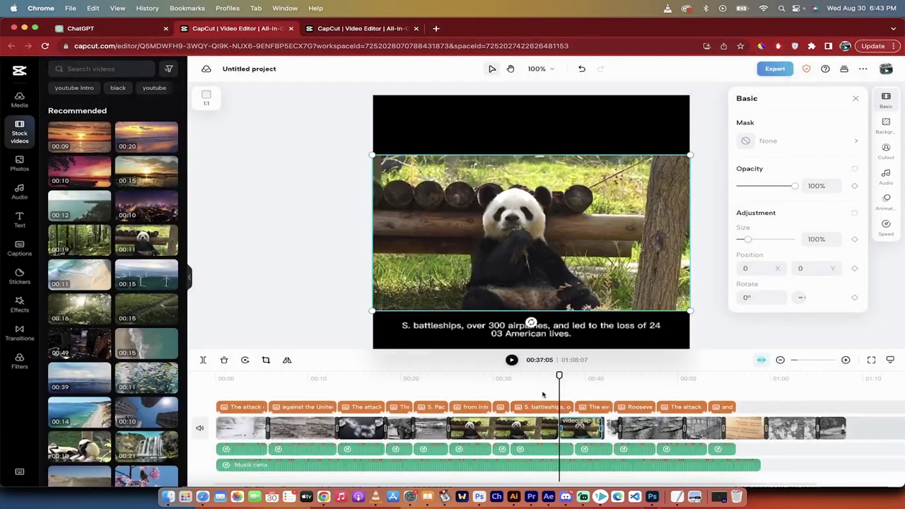
click(552, 377)
key(space)
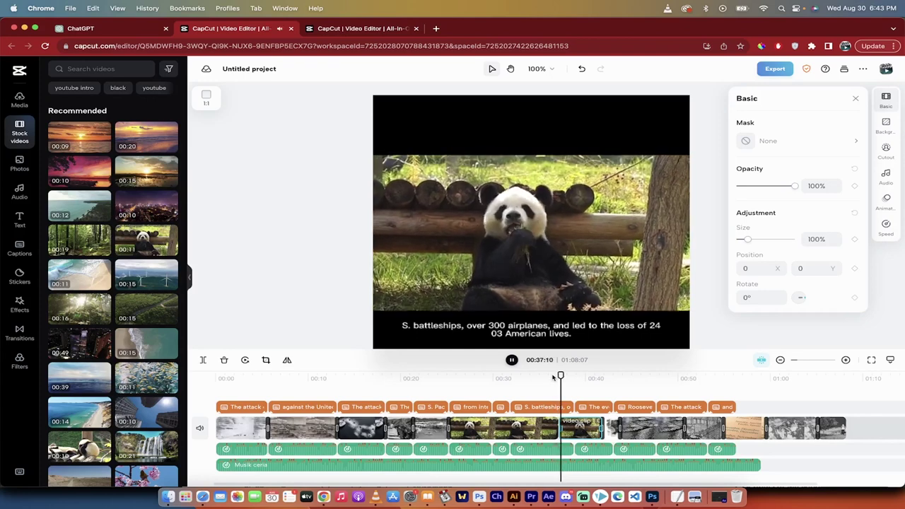
key(space)
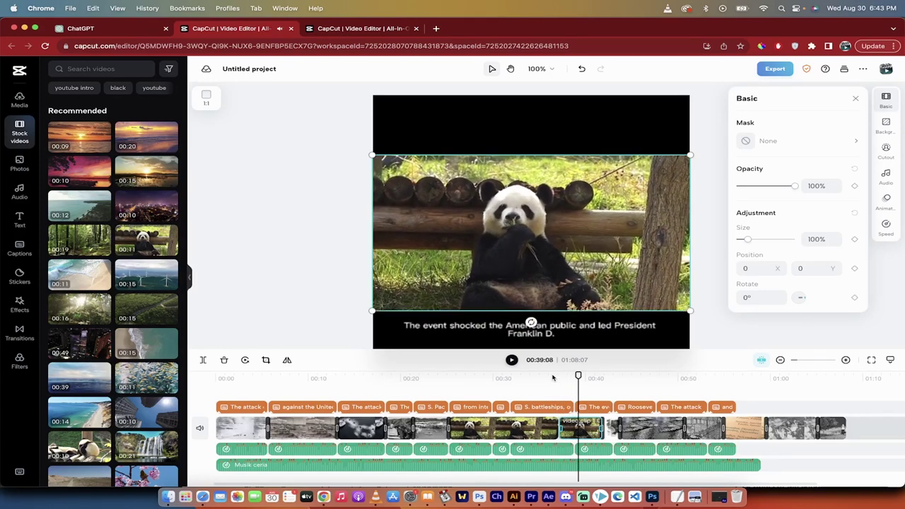
click(524, 376)
click(520, 428)
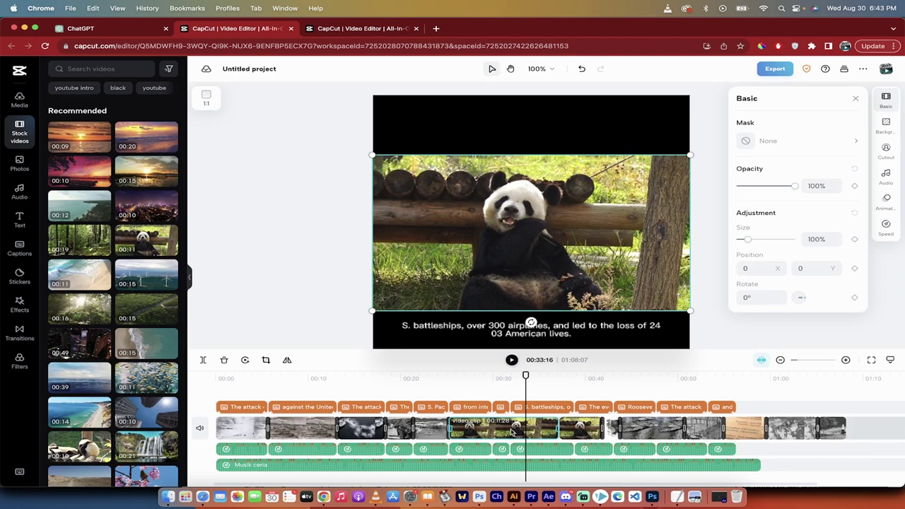
scroll(143, 274, down, 2)
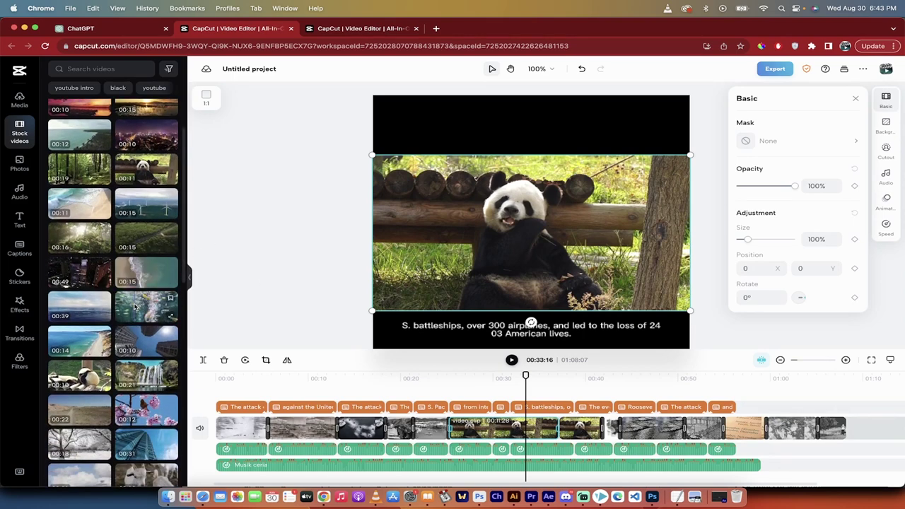
drag(139, 305, 466, 429)
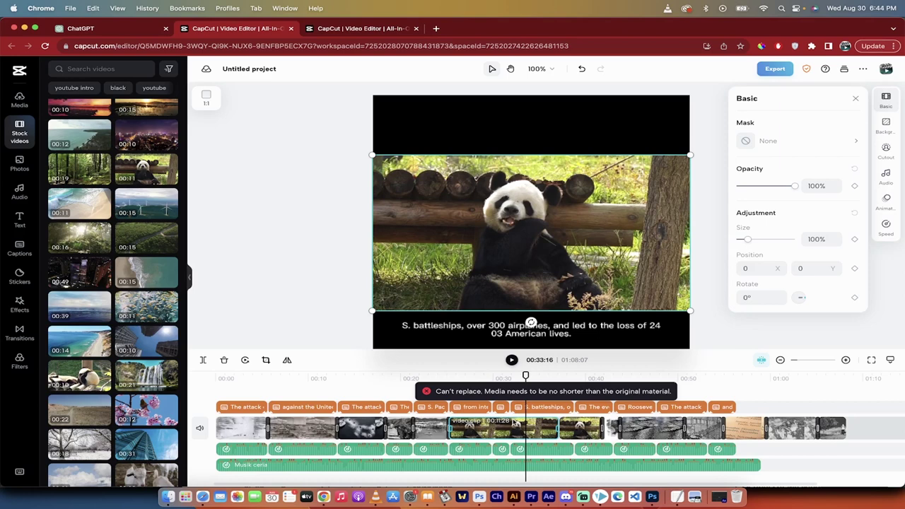
scroll(141, 322, down, 2)
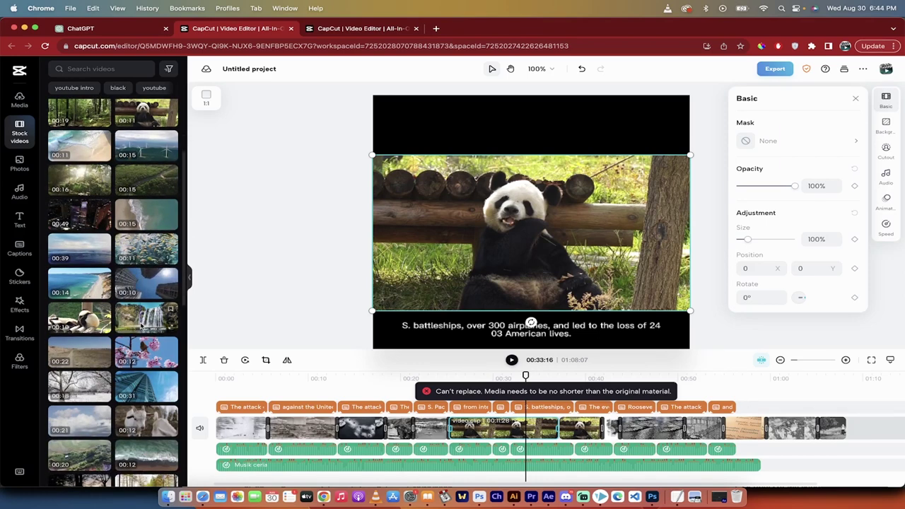
scroll(140, 322, down, 4)
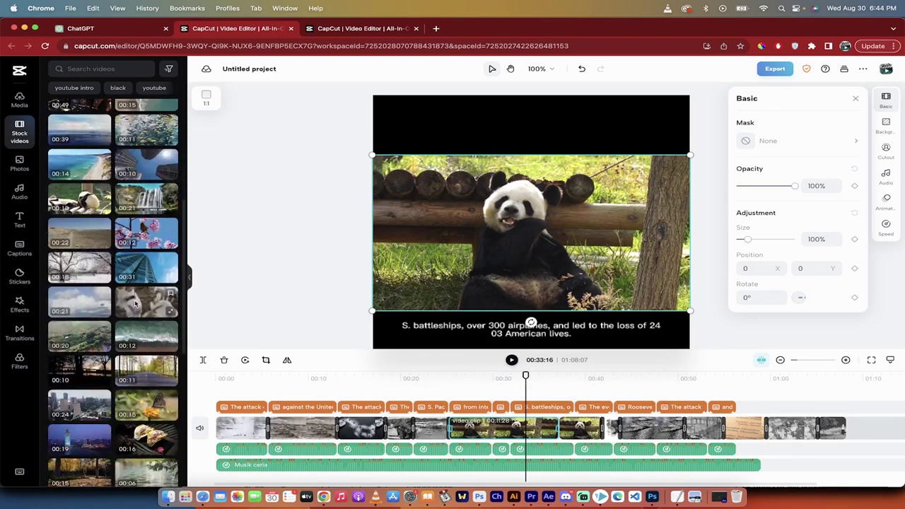
Swap the first panda clip for the 11-second aerial farmland clip and play back the section.
drag(137, 304, 495, 433)
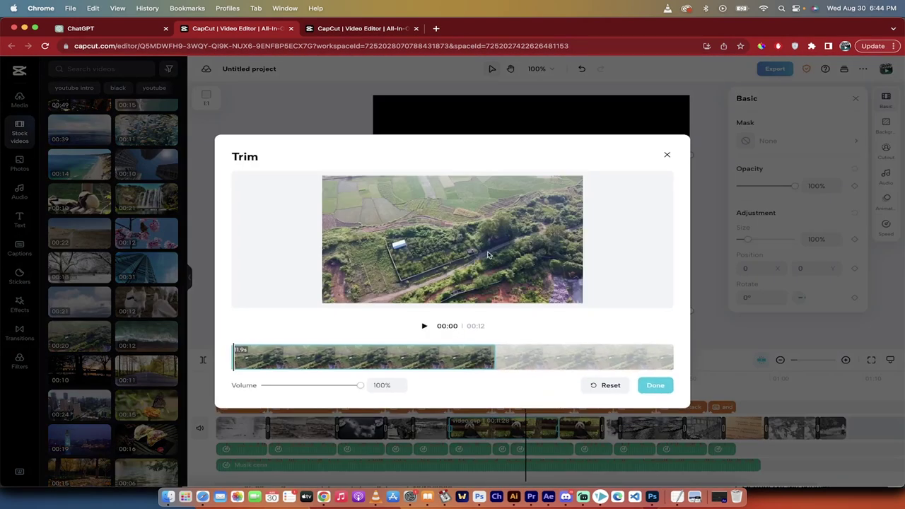
click(654, 386)
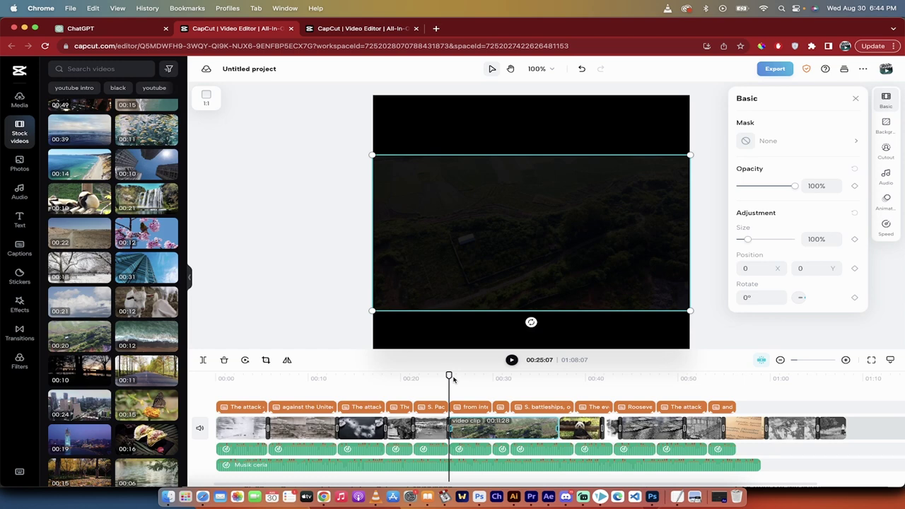
key(space)
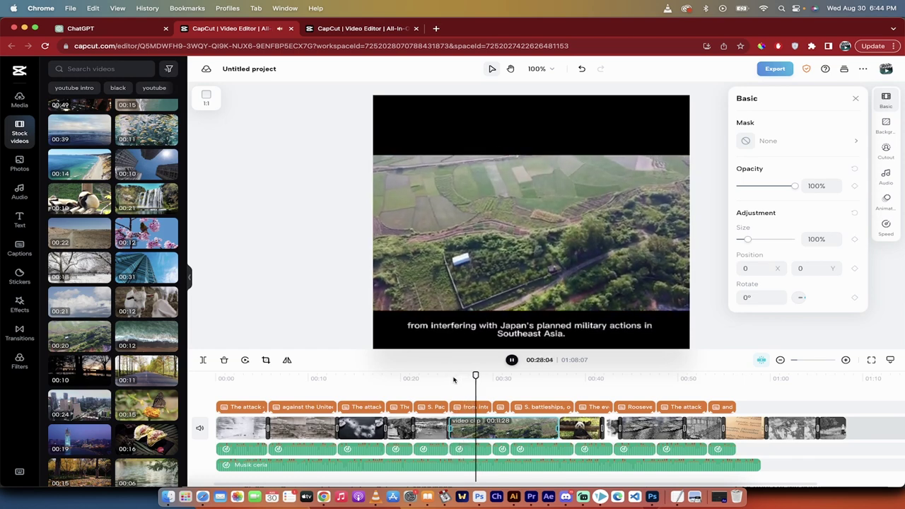
key(space)
click(743, 469)
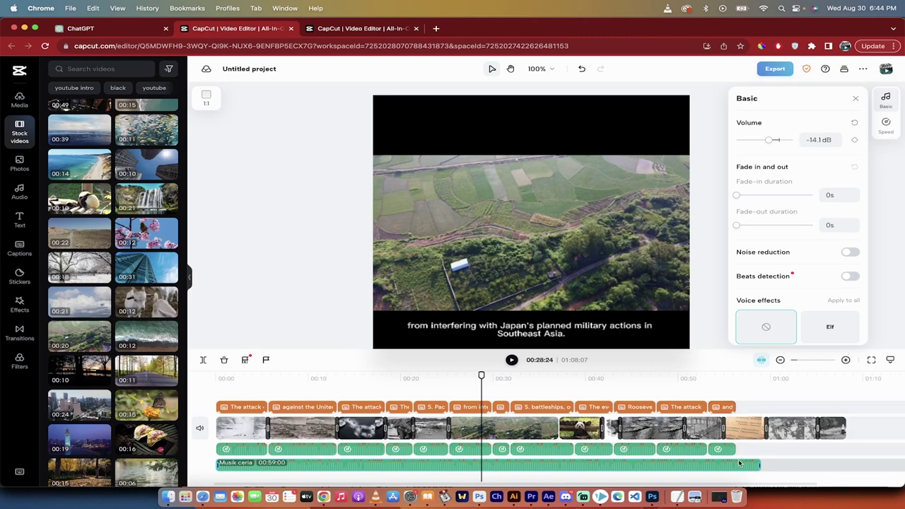
Delete the final video clip and trim the music and new last clip to end with the captions.
drag(761, 467, 736, 469)
click(792, 428)
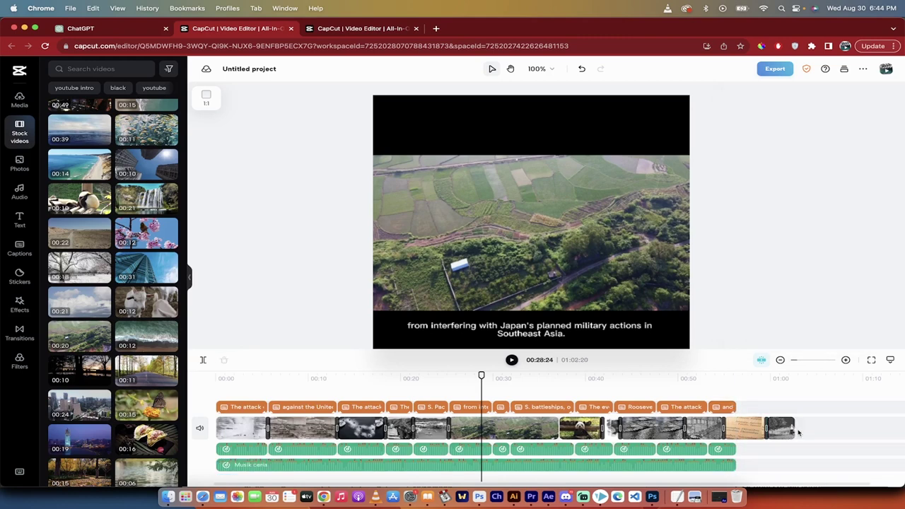
click(792, 428)
key(Delete)
drag(765, 430, 737, 433)
click(713, 378)
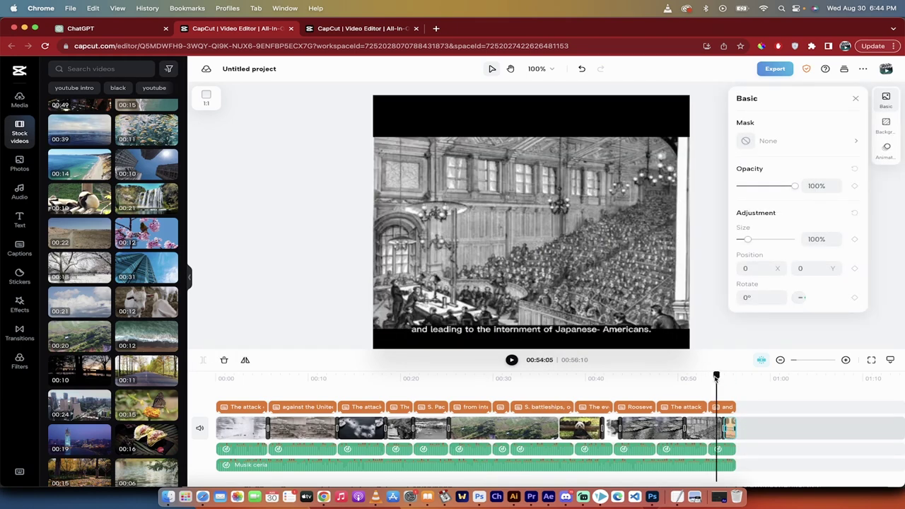
drag(720, 379, 737, 378)
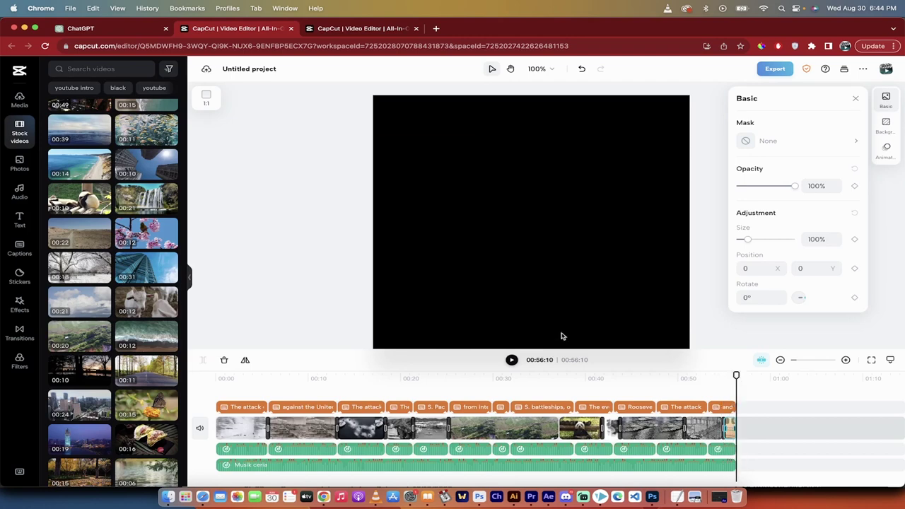